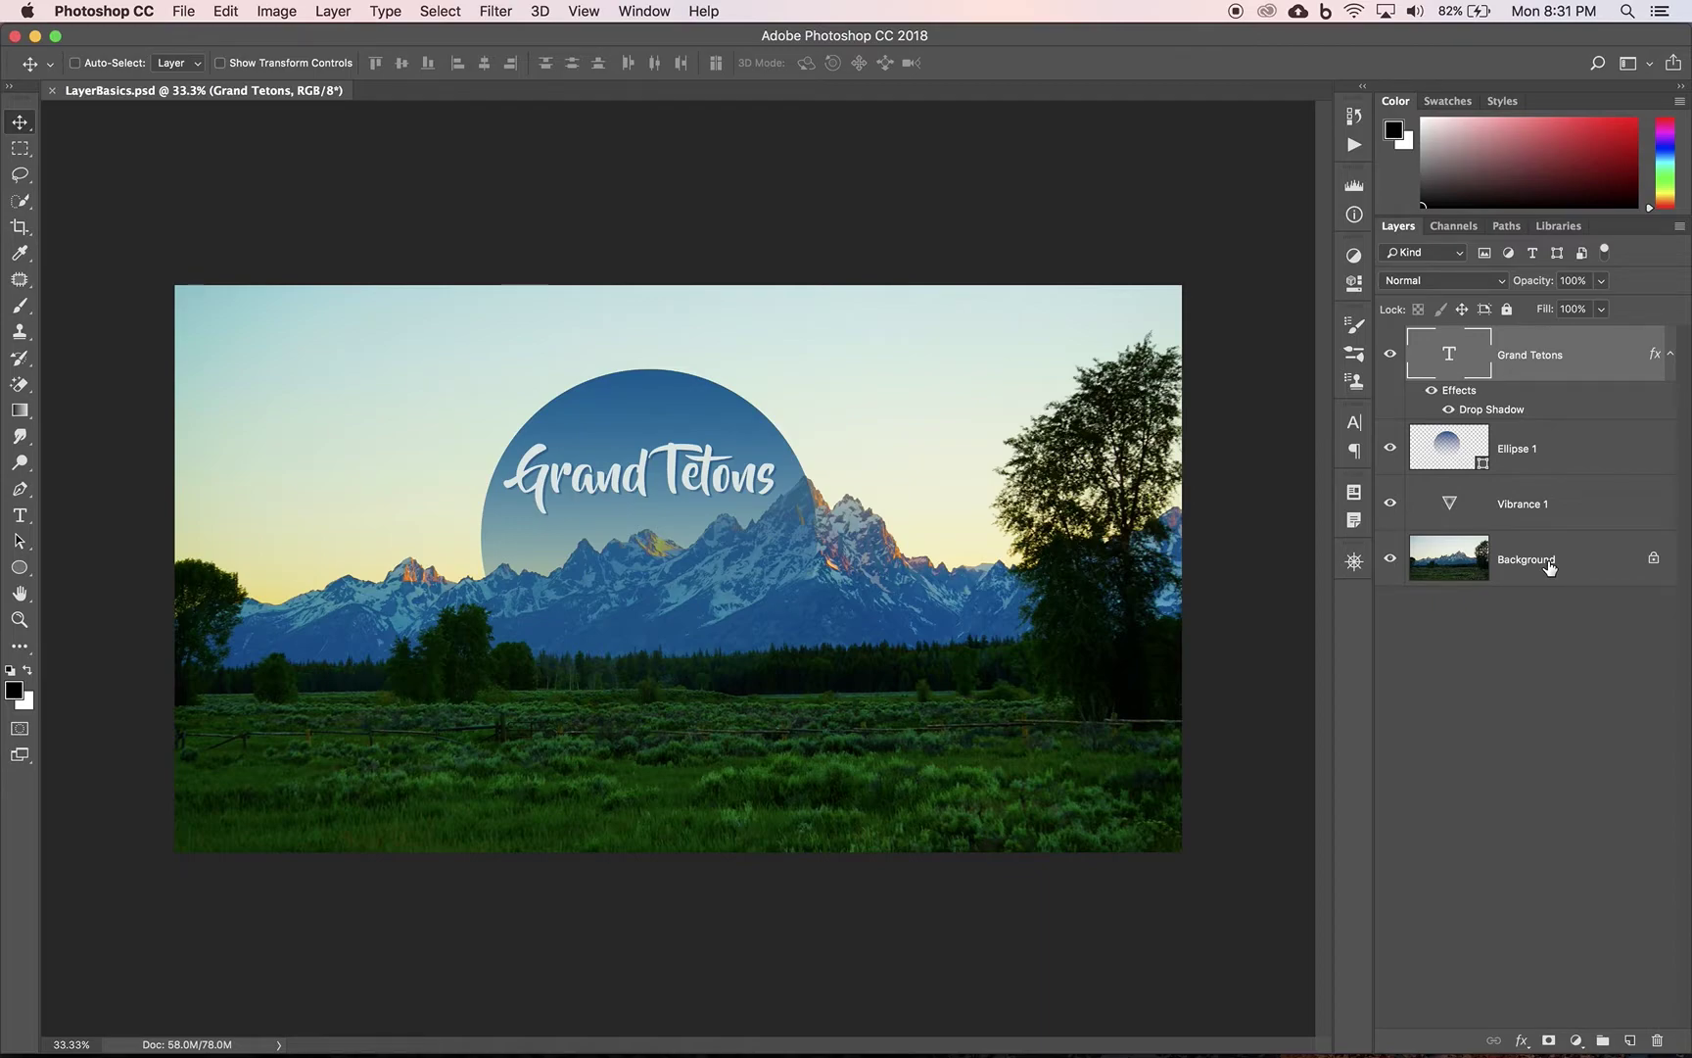
- Move the Grand Tetons text layer below Ellipse 1 and return it to the top of the layer stack
click(1548, 568)
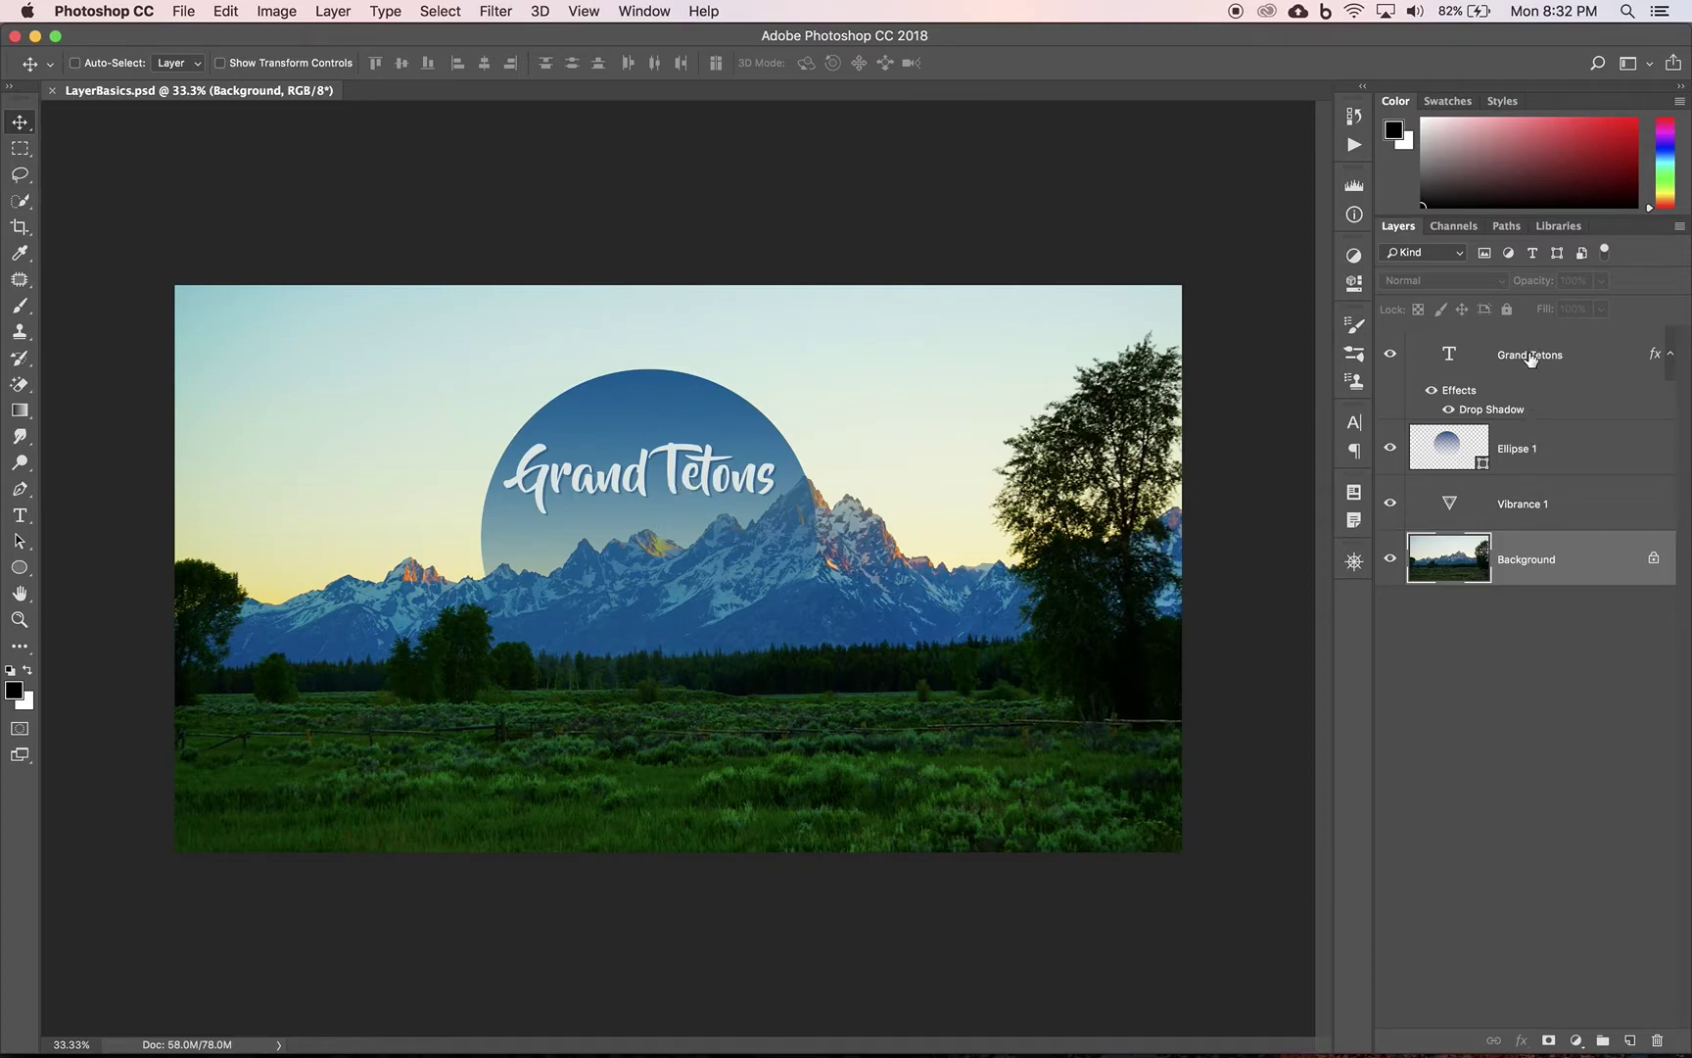
drag(1533, 369, 1530, 473)
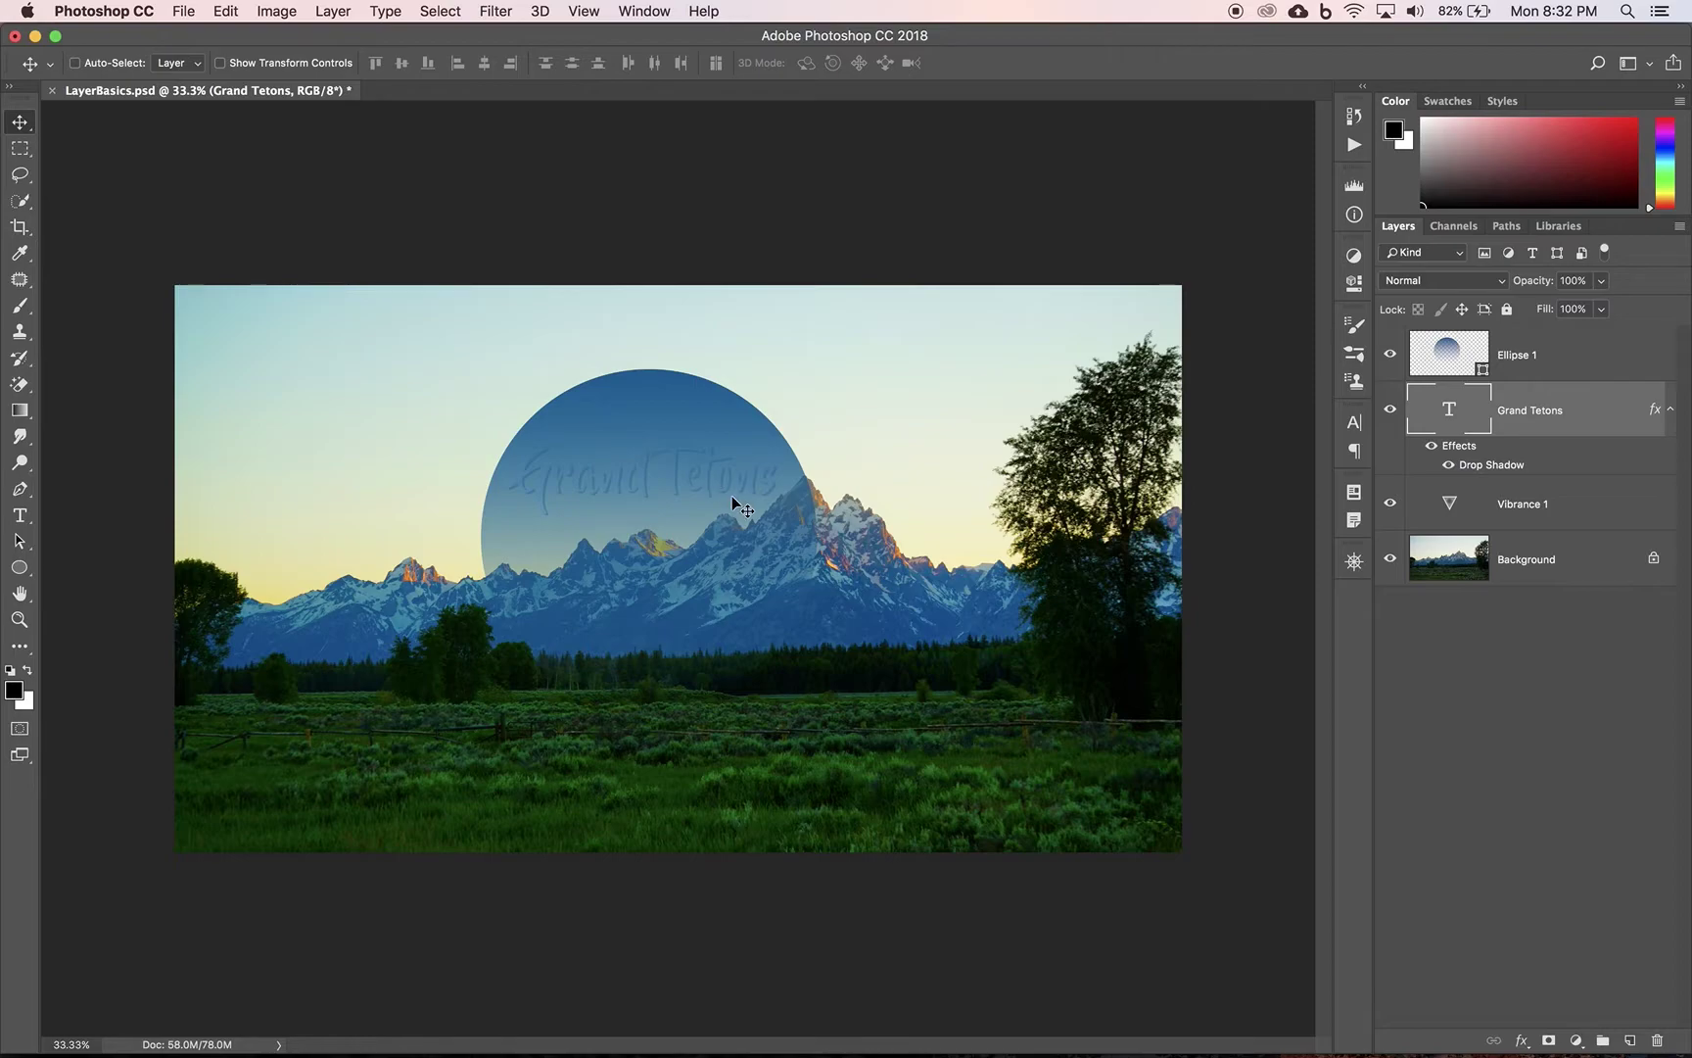
drag(1561, 410, 1549, 341)
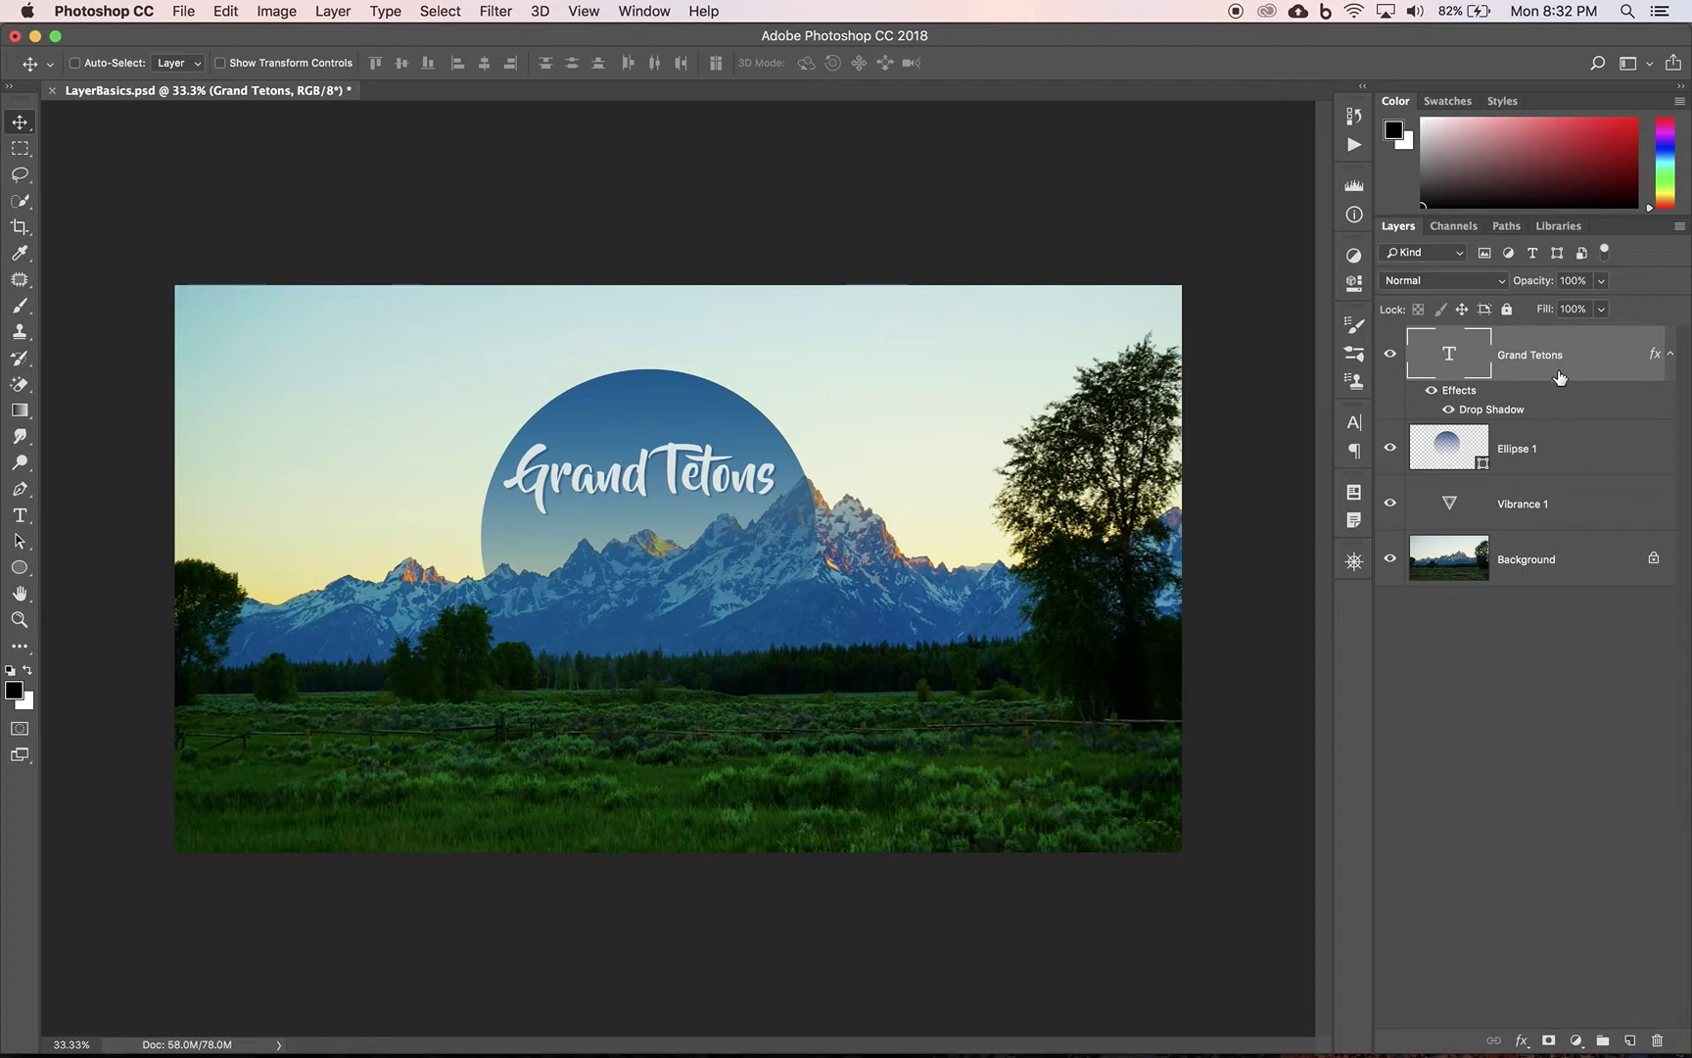
- Try to move the locked Background layer higher in the layer stack
click(1575, 558)
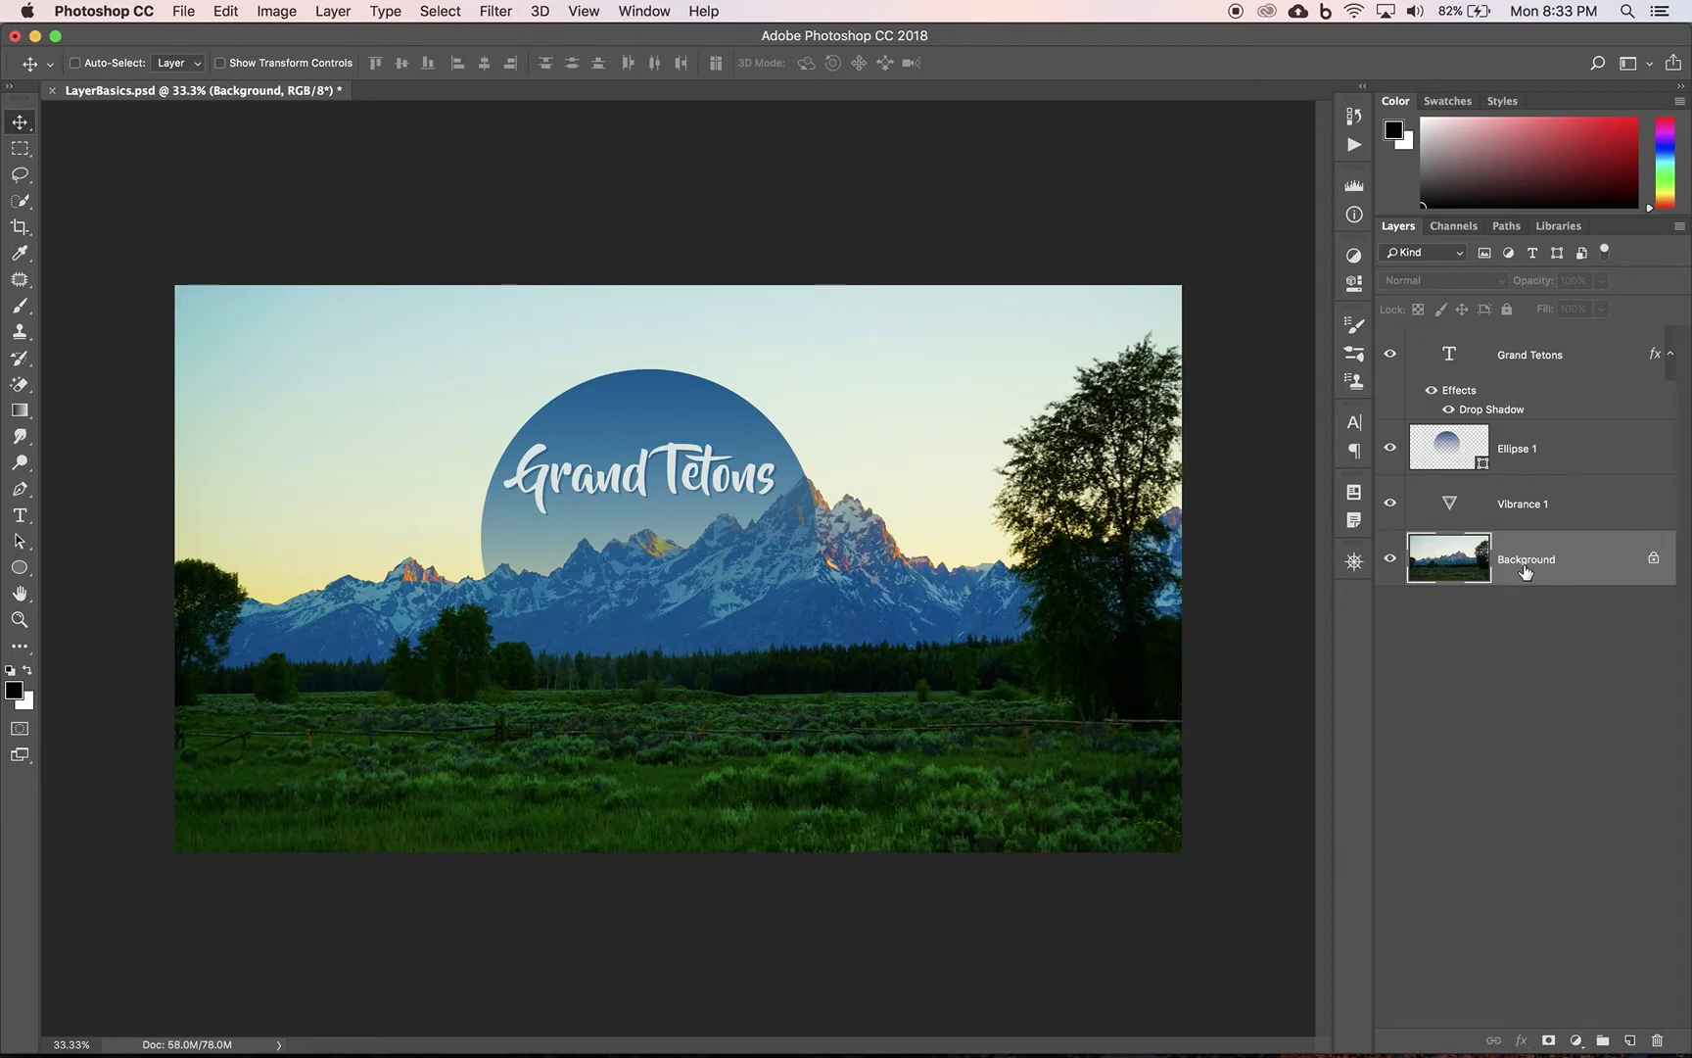
drag(1568, 558, 1555, 431)
drag(1560, 522, 1556, 372)
- Unlock the Background layer and rename it Photo
mouse_move(1653, 561)
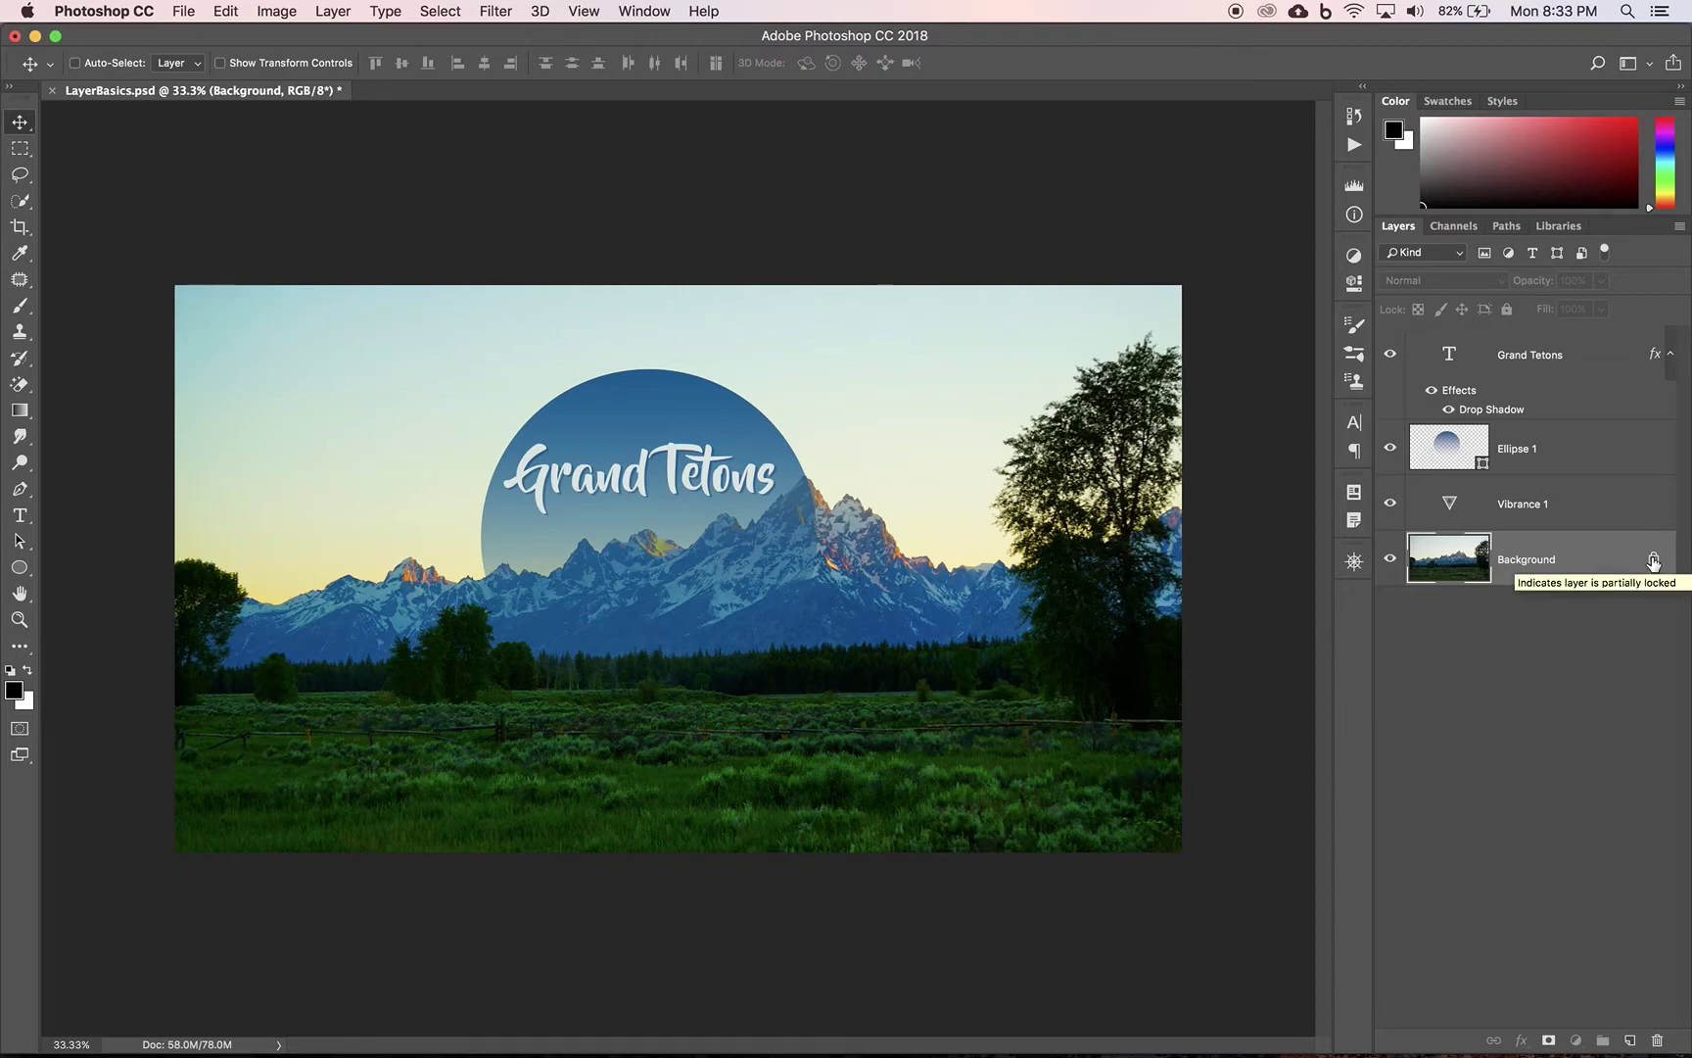
click(1654, 561)
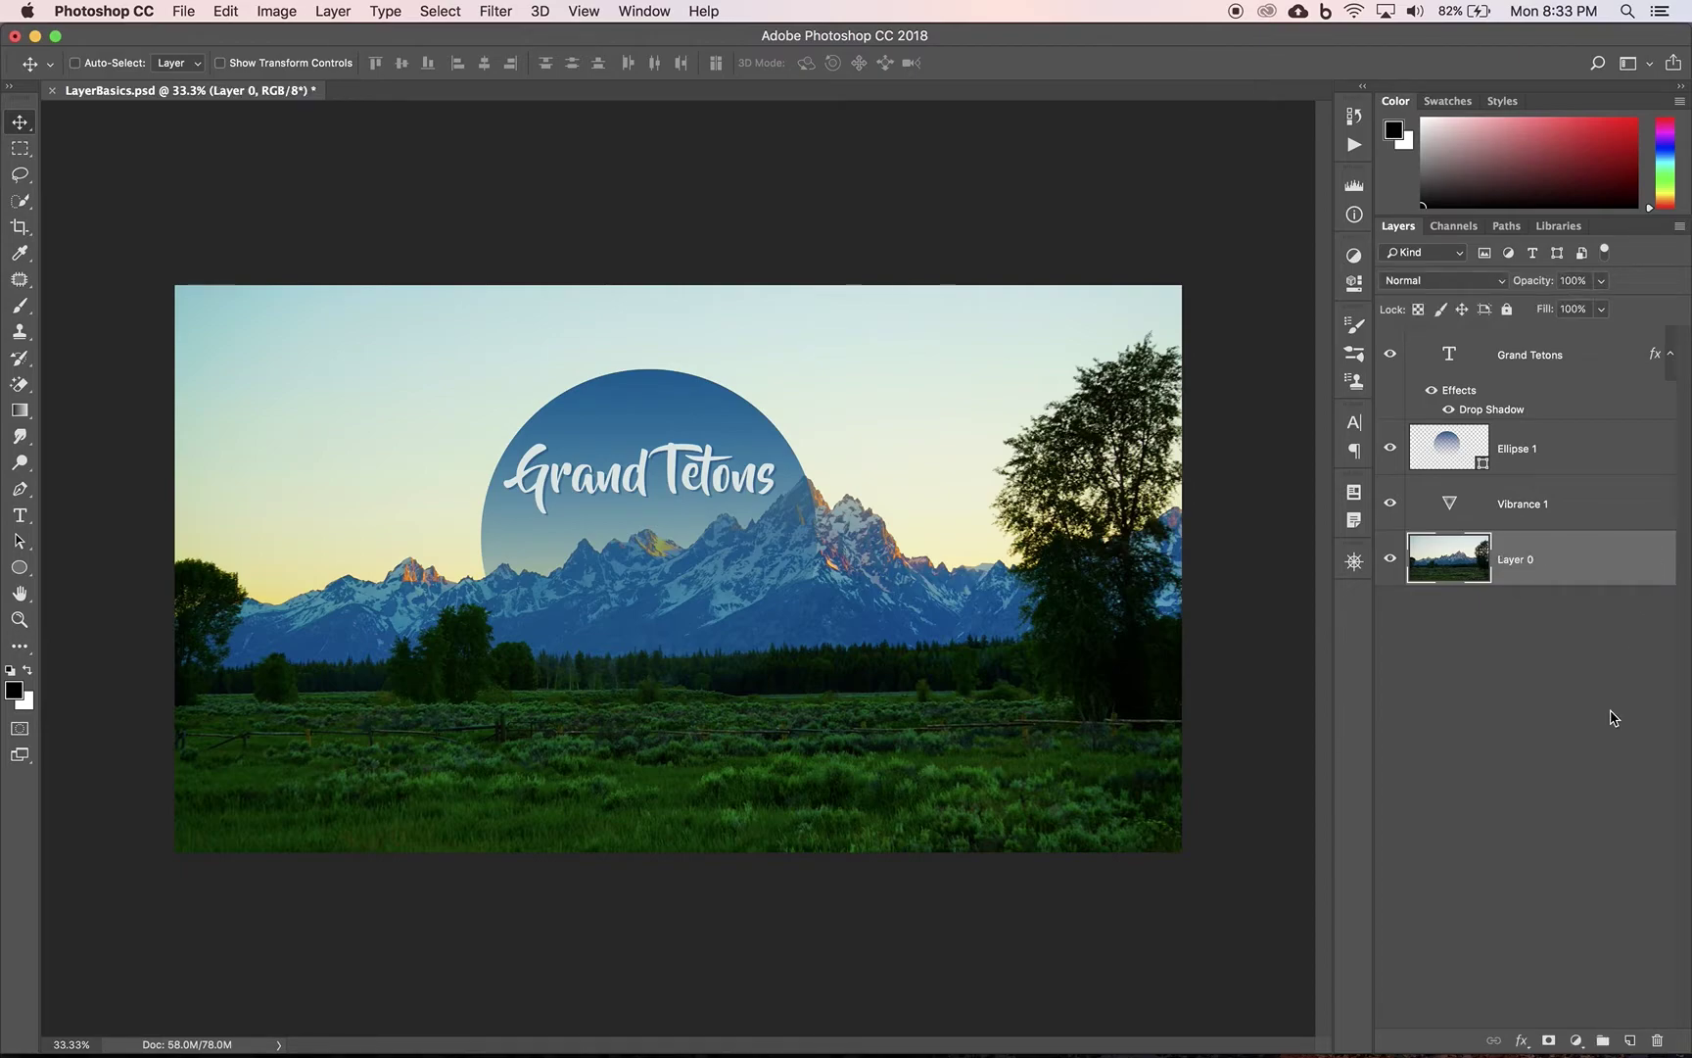
double_click(1520, 560)
text(Photo)
key(Return)
- Convert the Photo layer back into the document's locked Background layer
right_click(1630, 572)
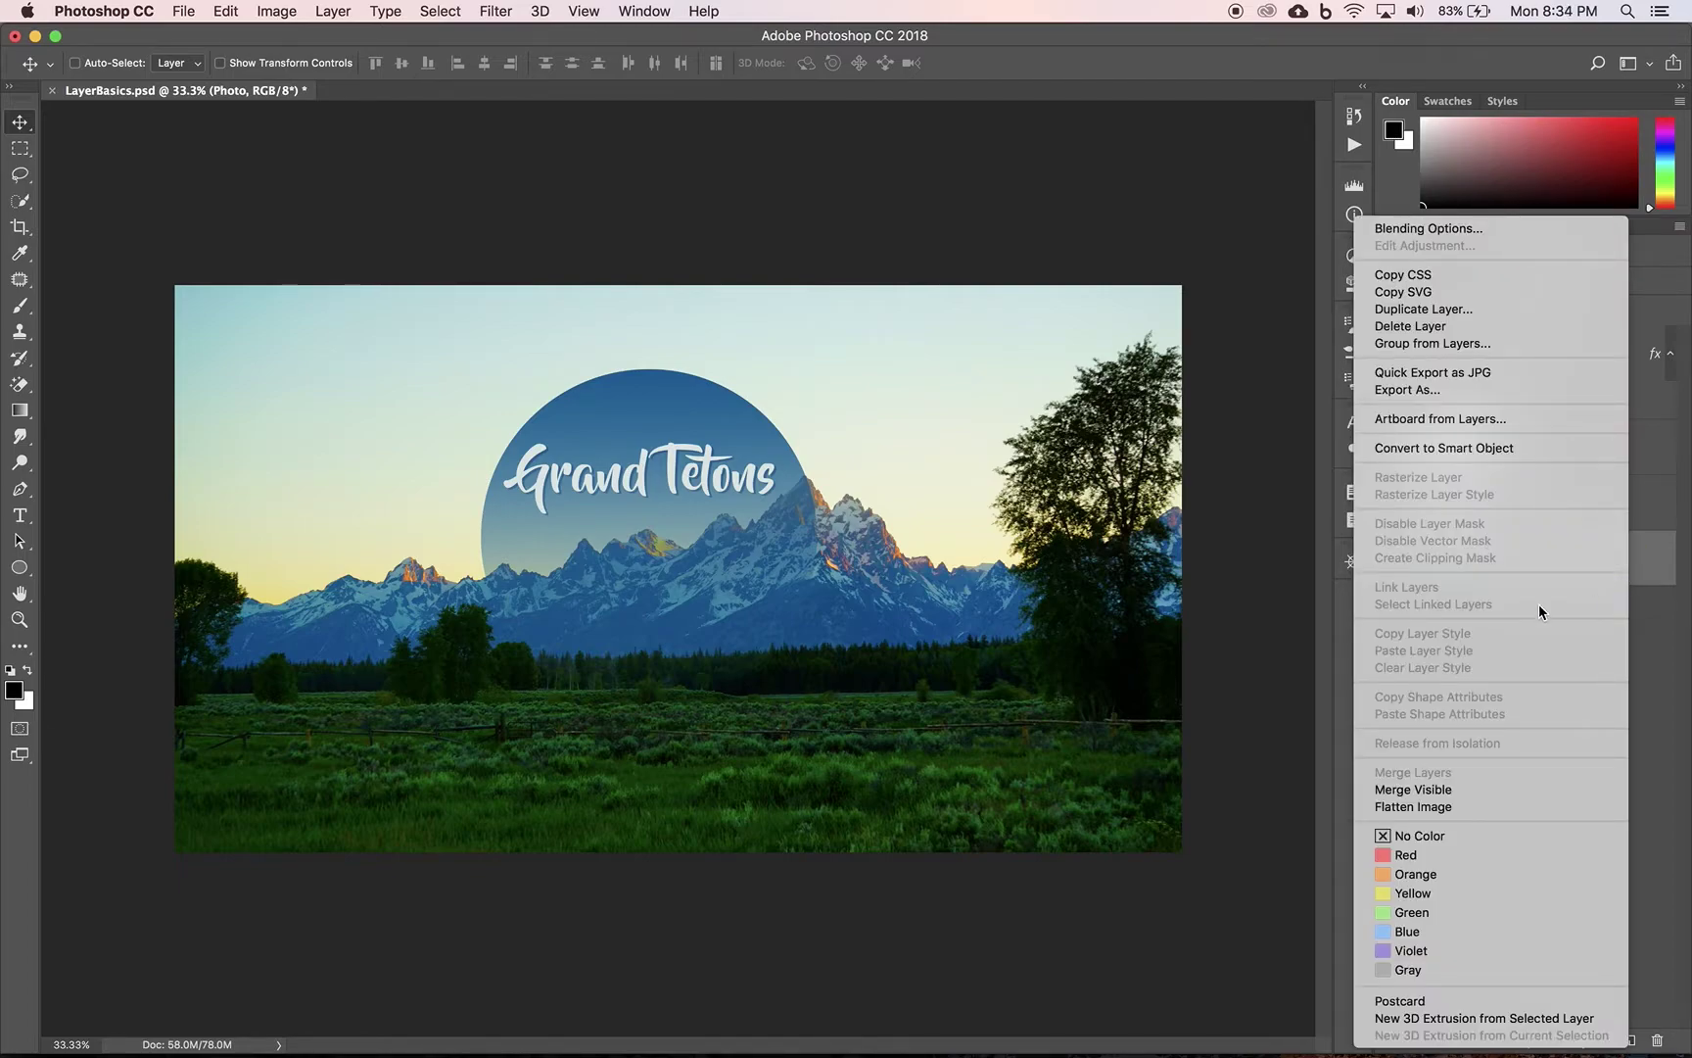
click(1657, 575)
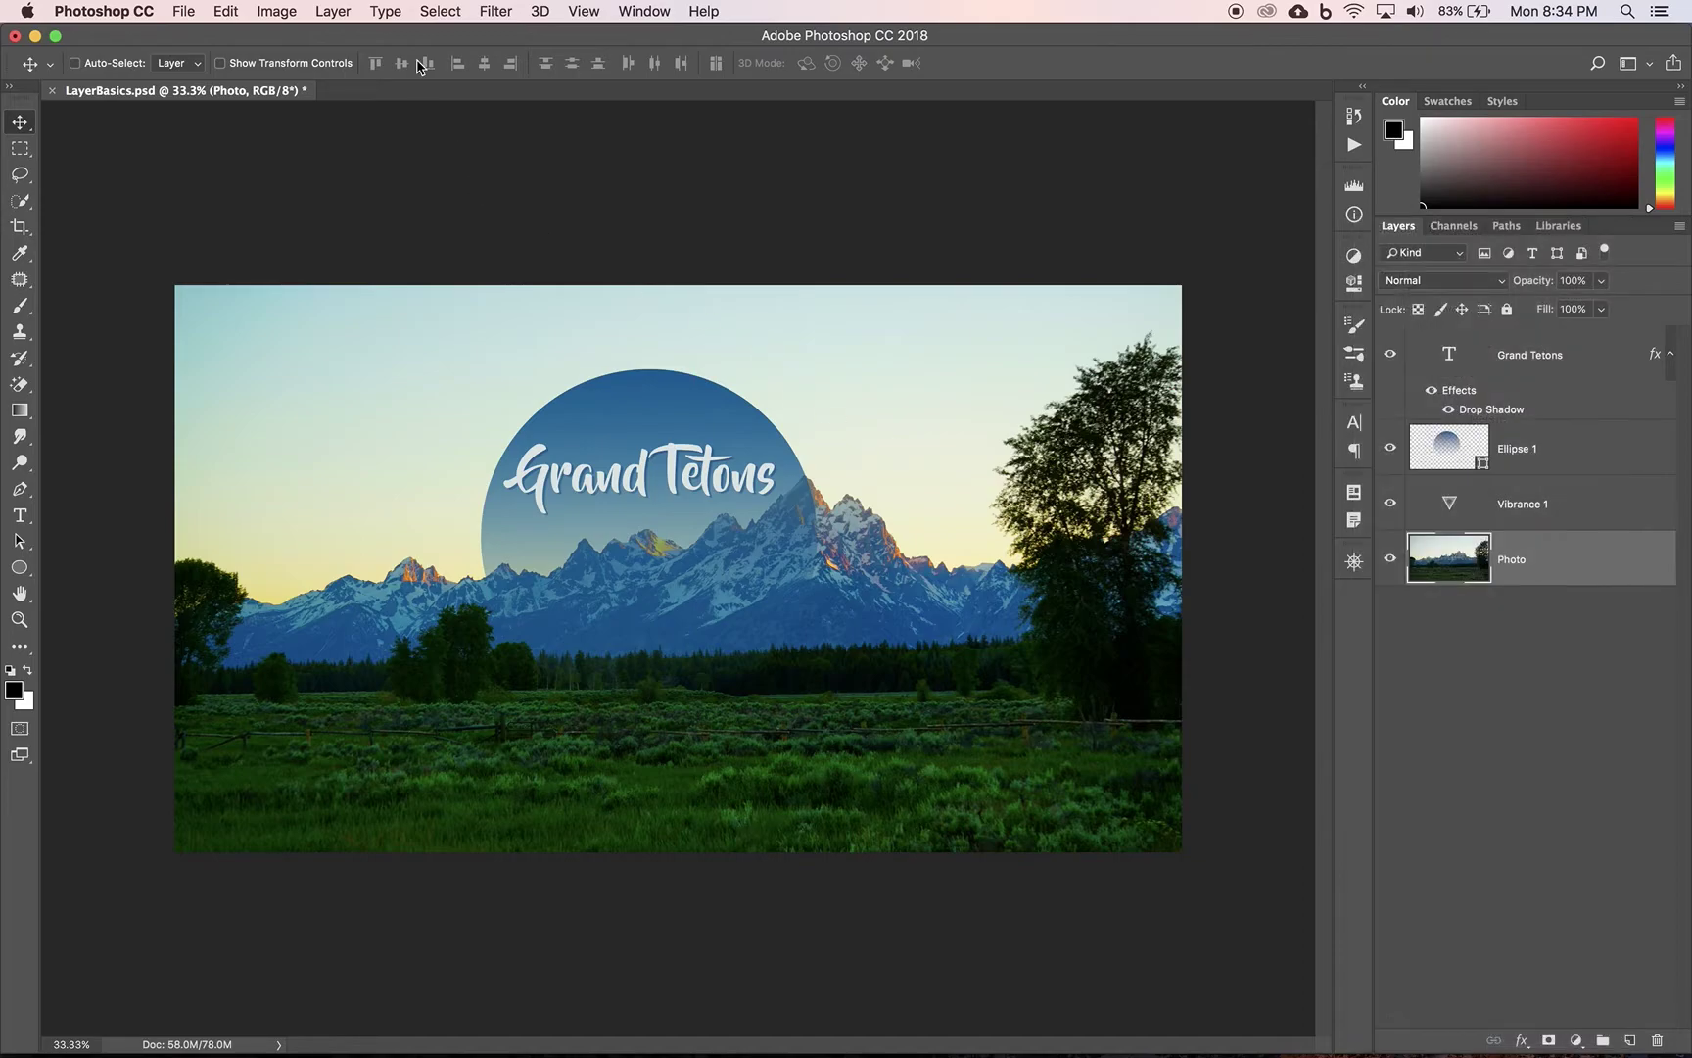
click(334, 12)
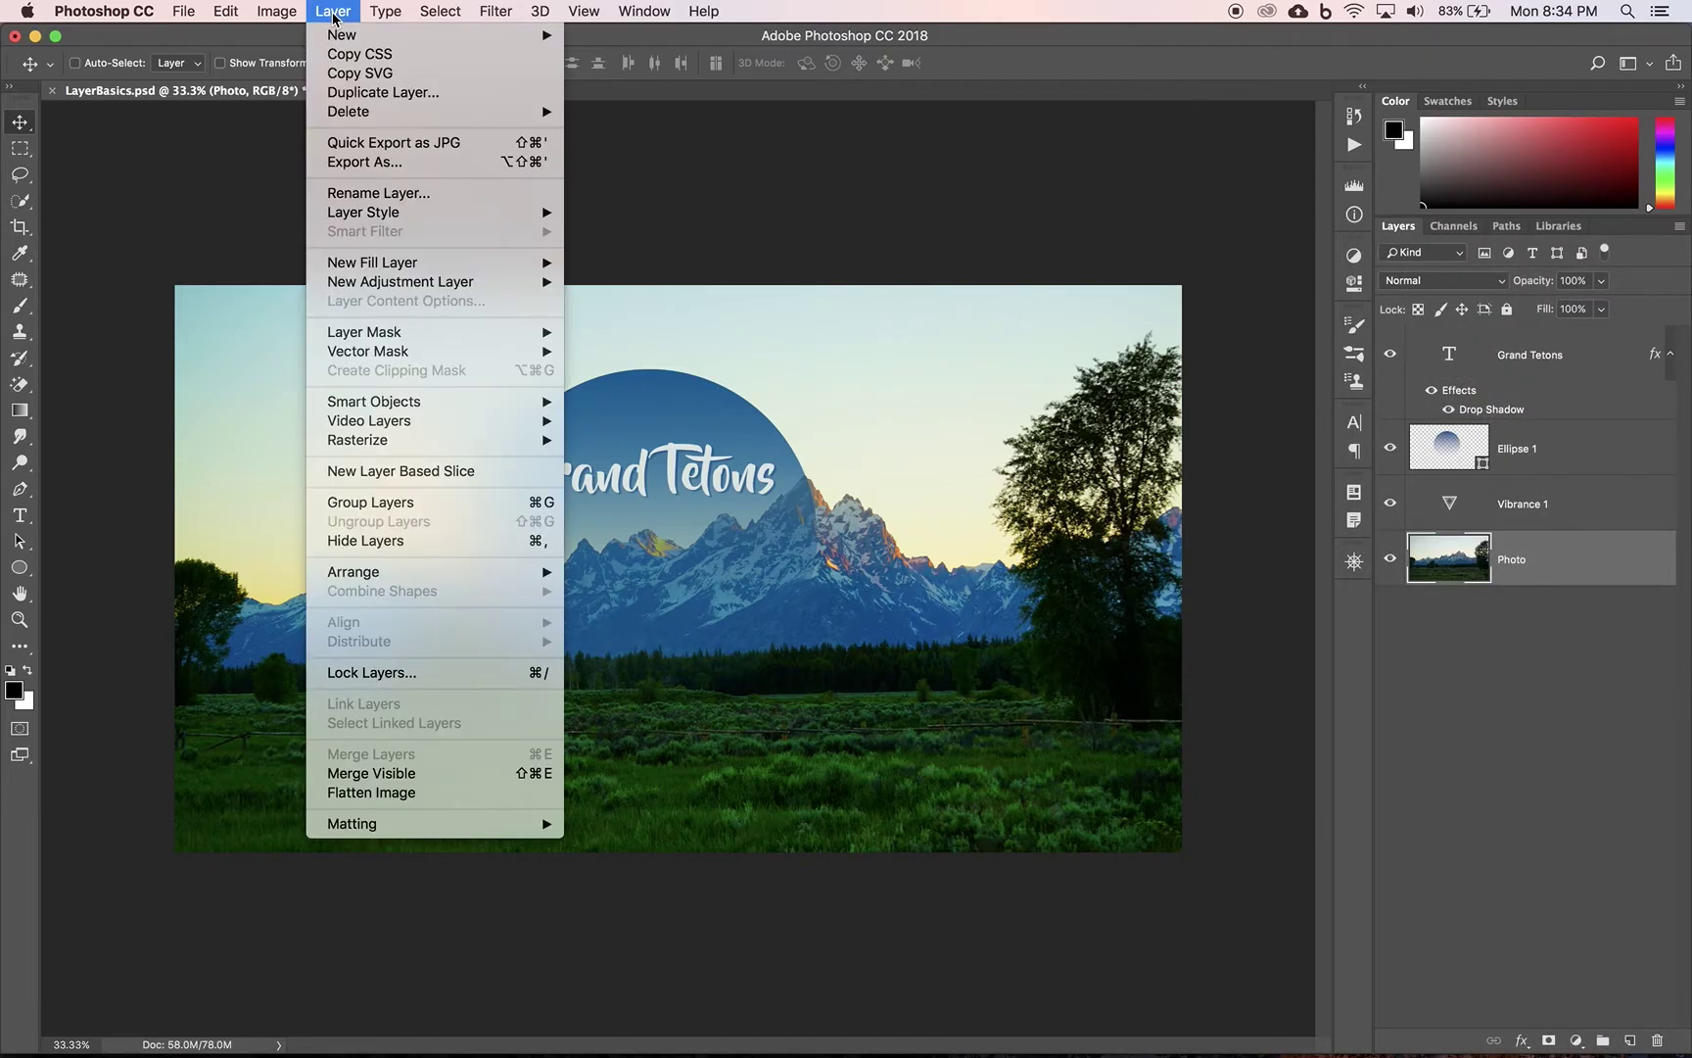
mouse_move(354, 33)
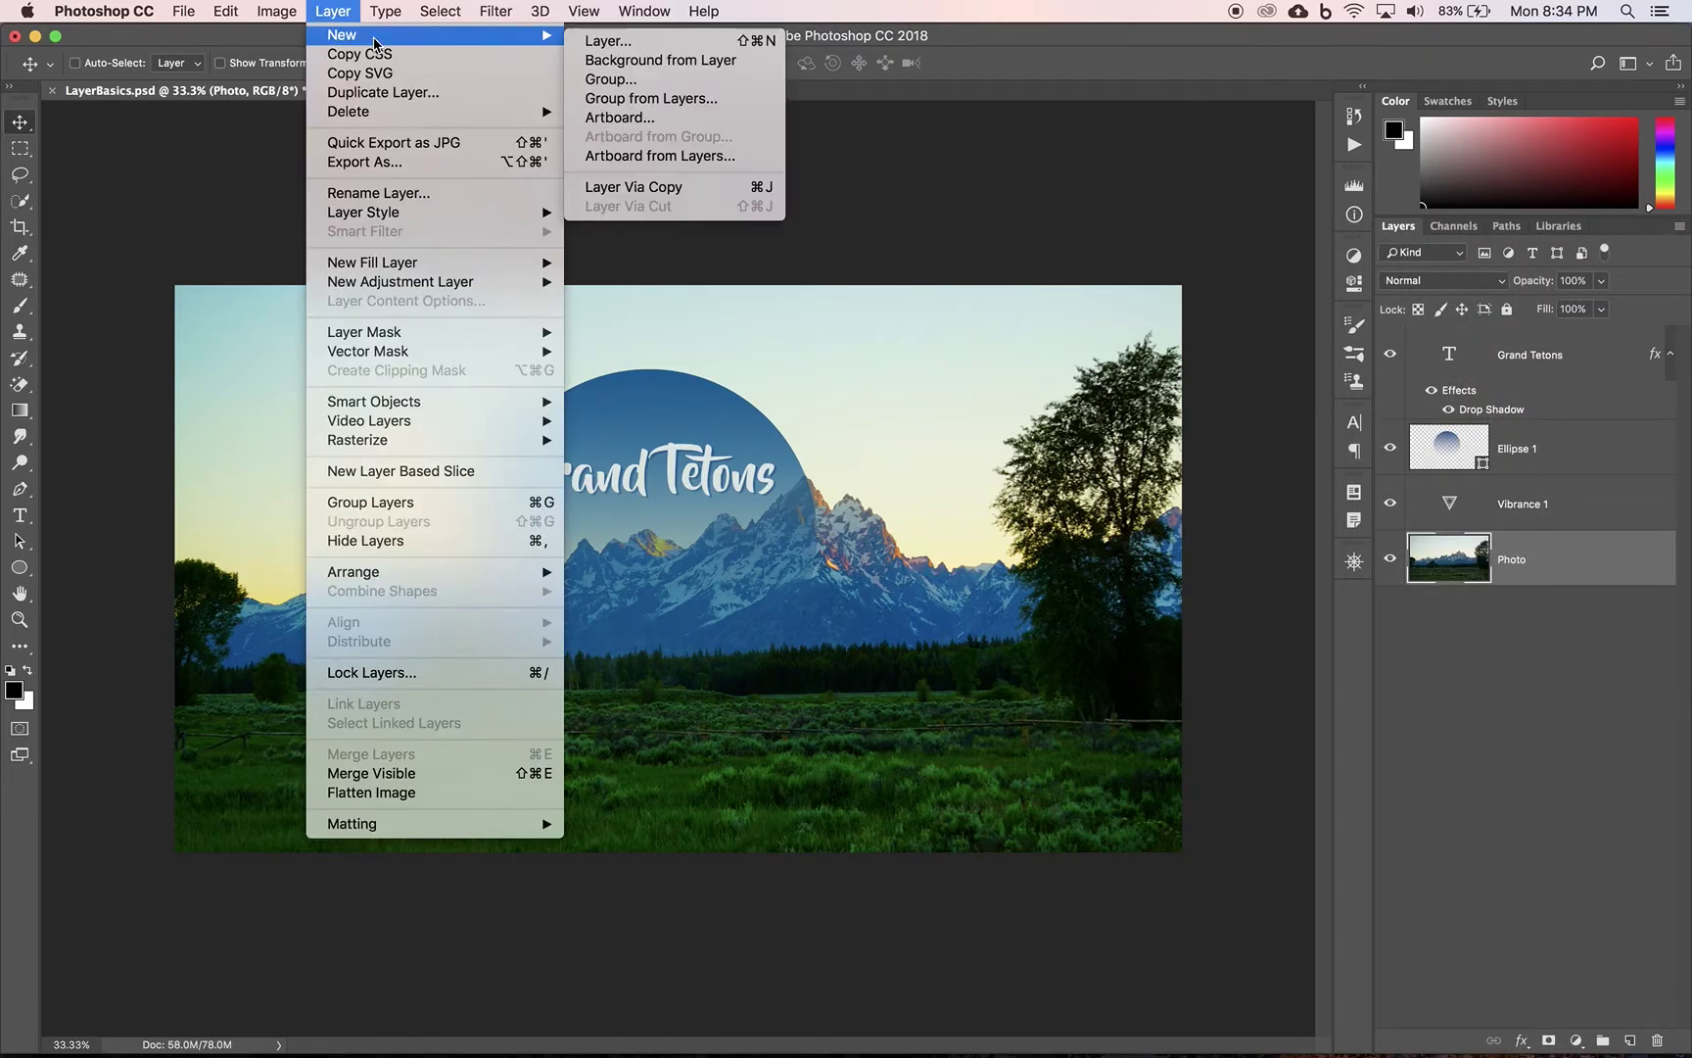
click(683, 61)
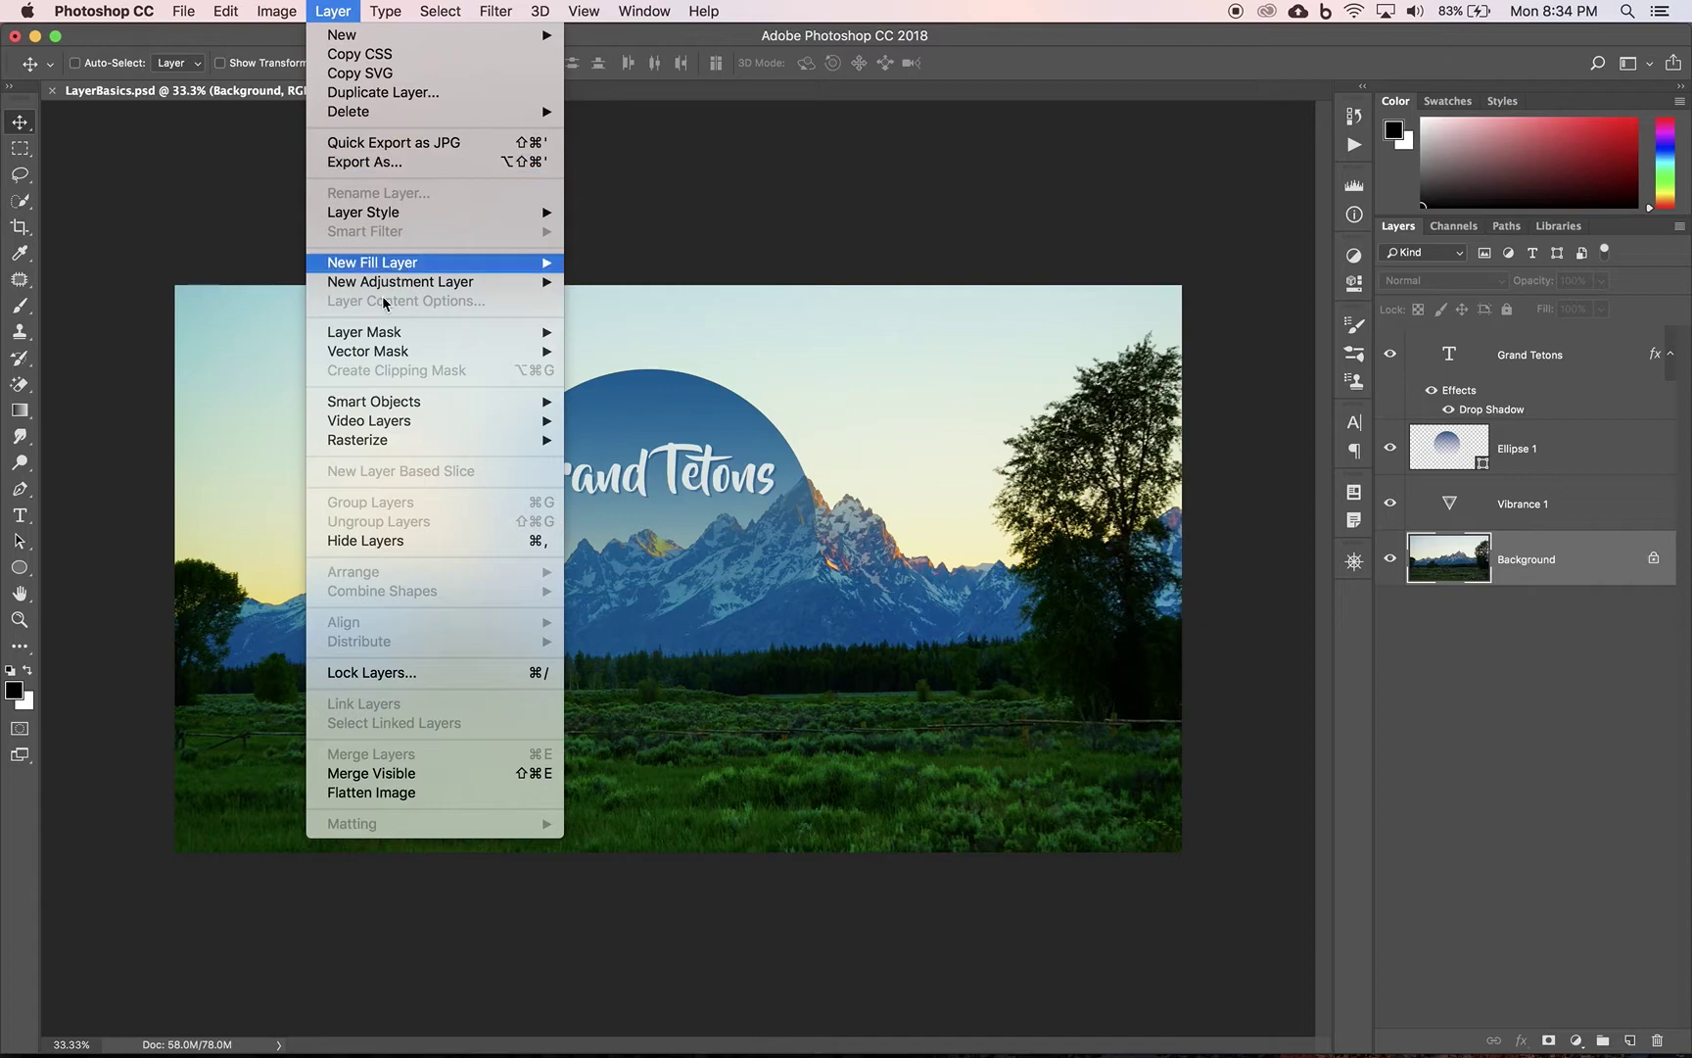
click(1504, 731)
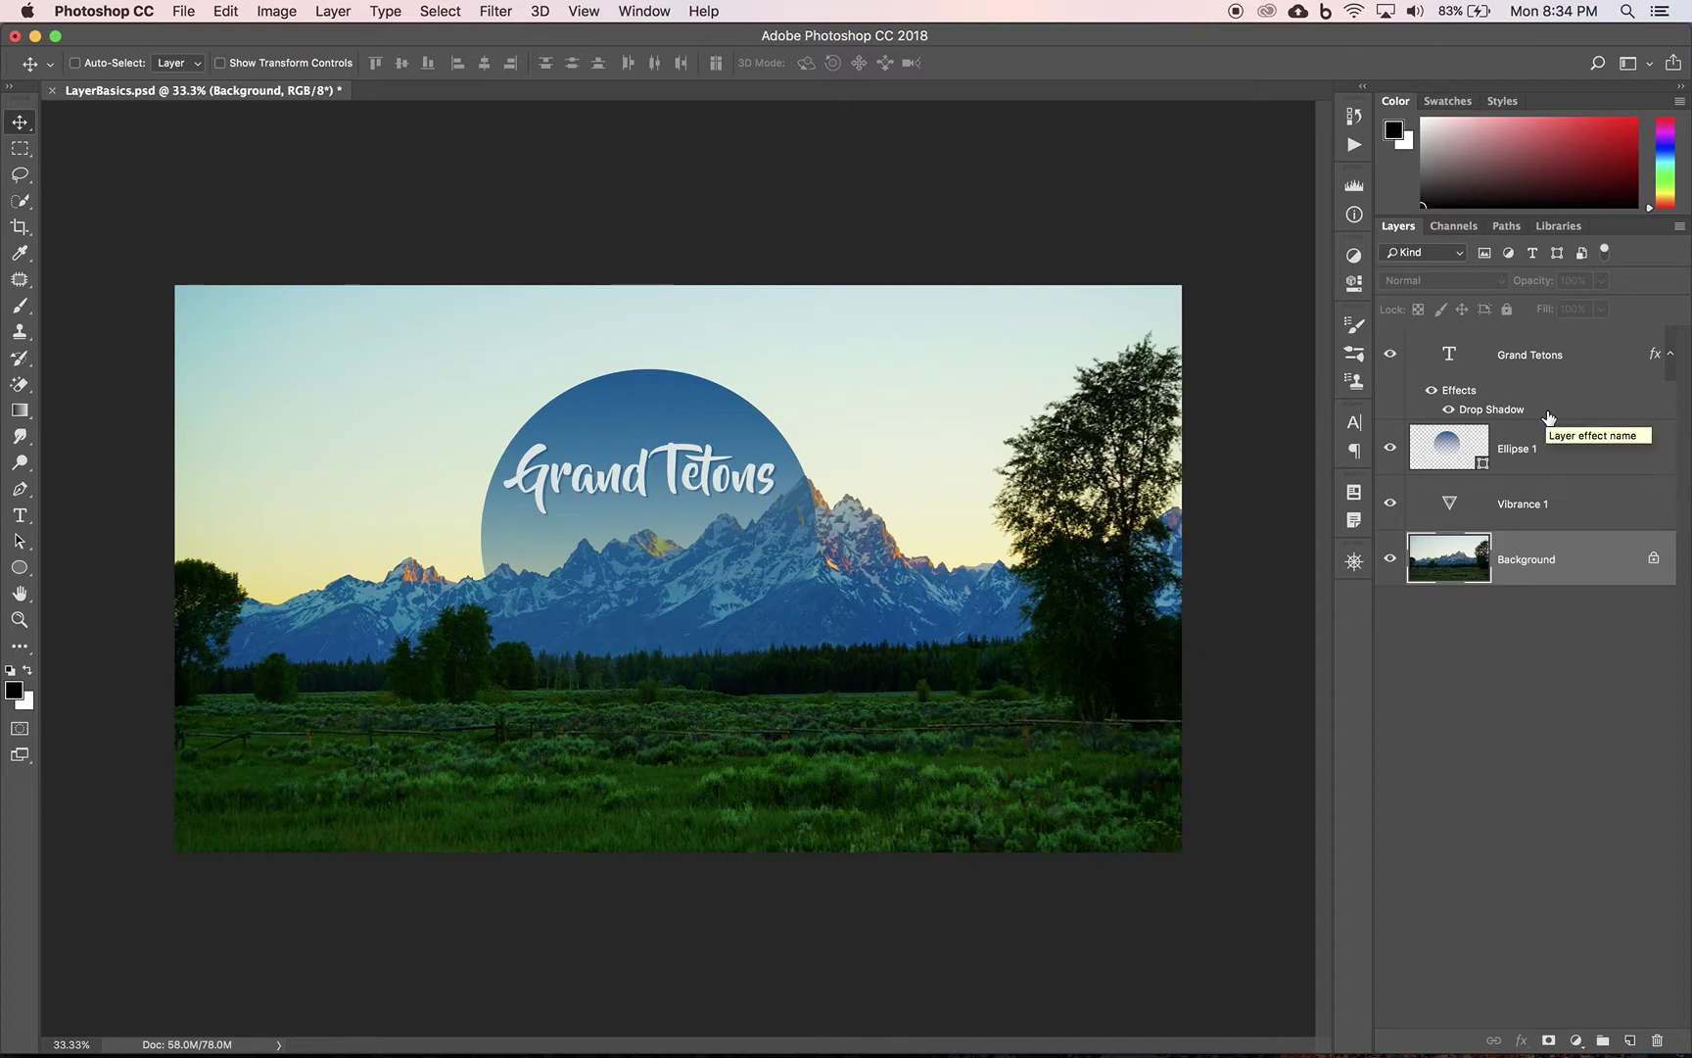
- Hide and show the Grand Tetons layer's effects to compare the text with and without its drop shadow
click(1544, 366)
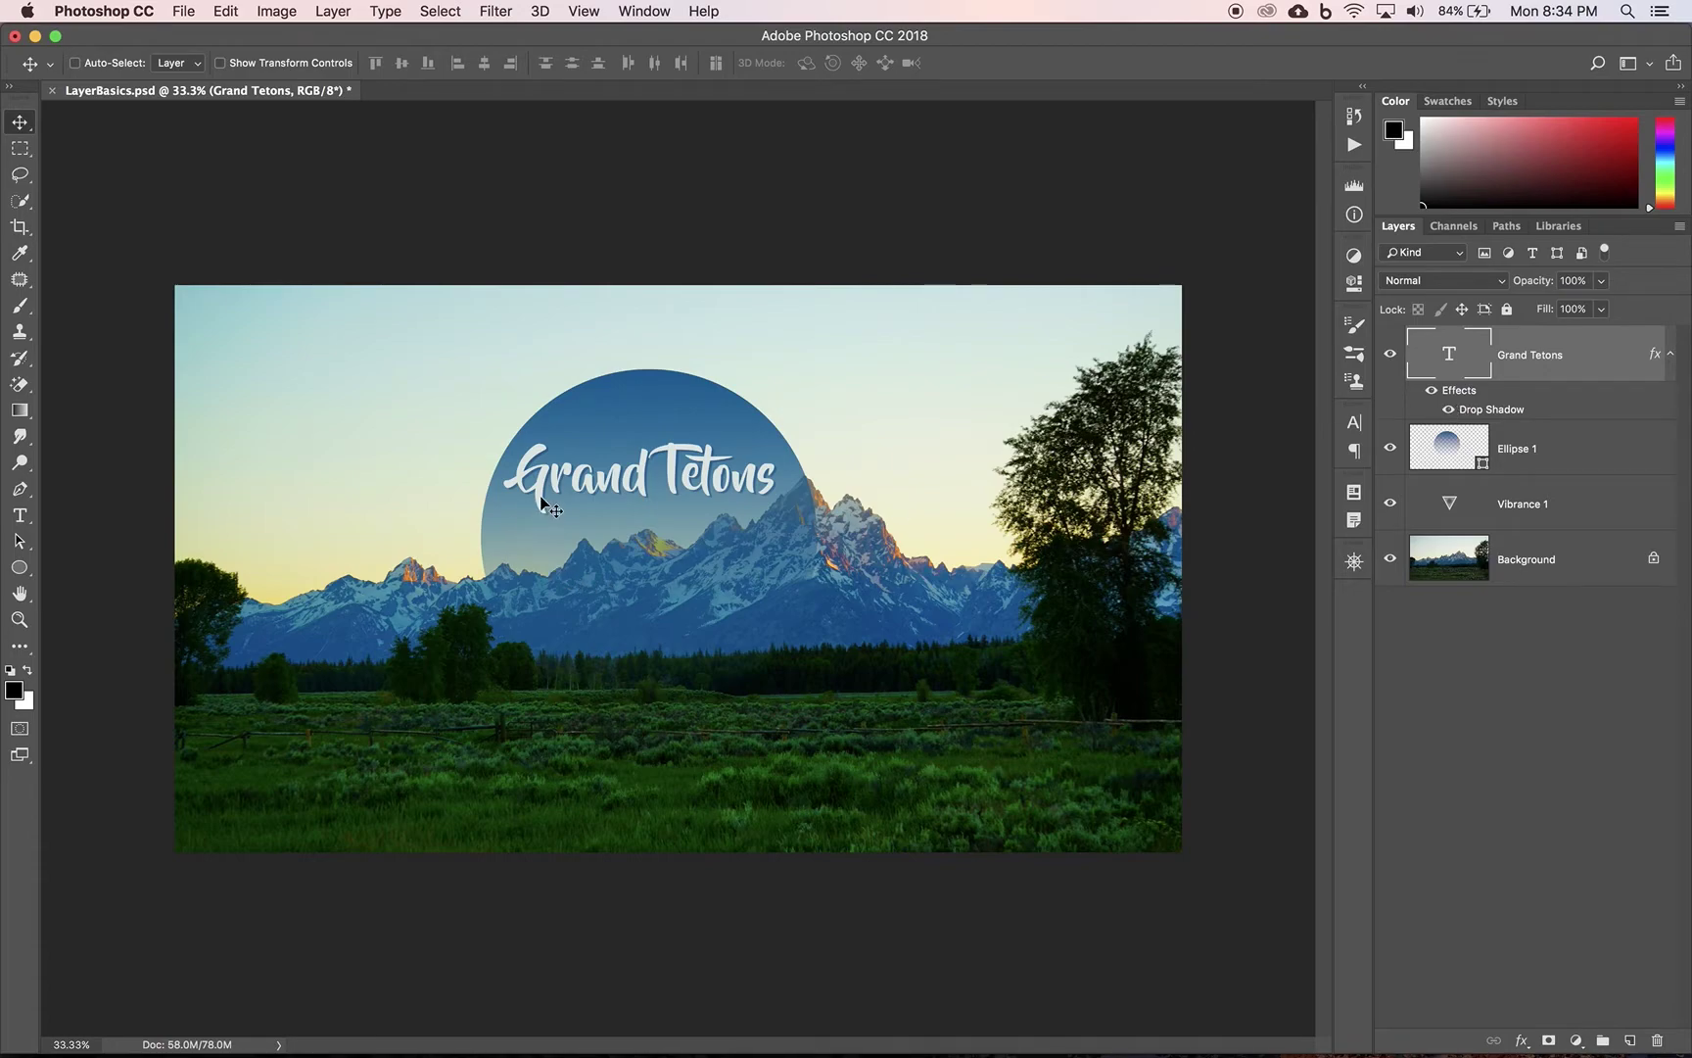
click(1434, 391)
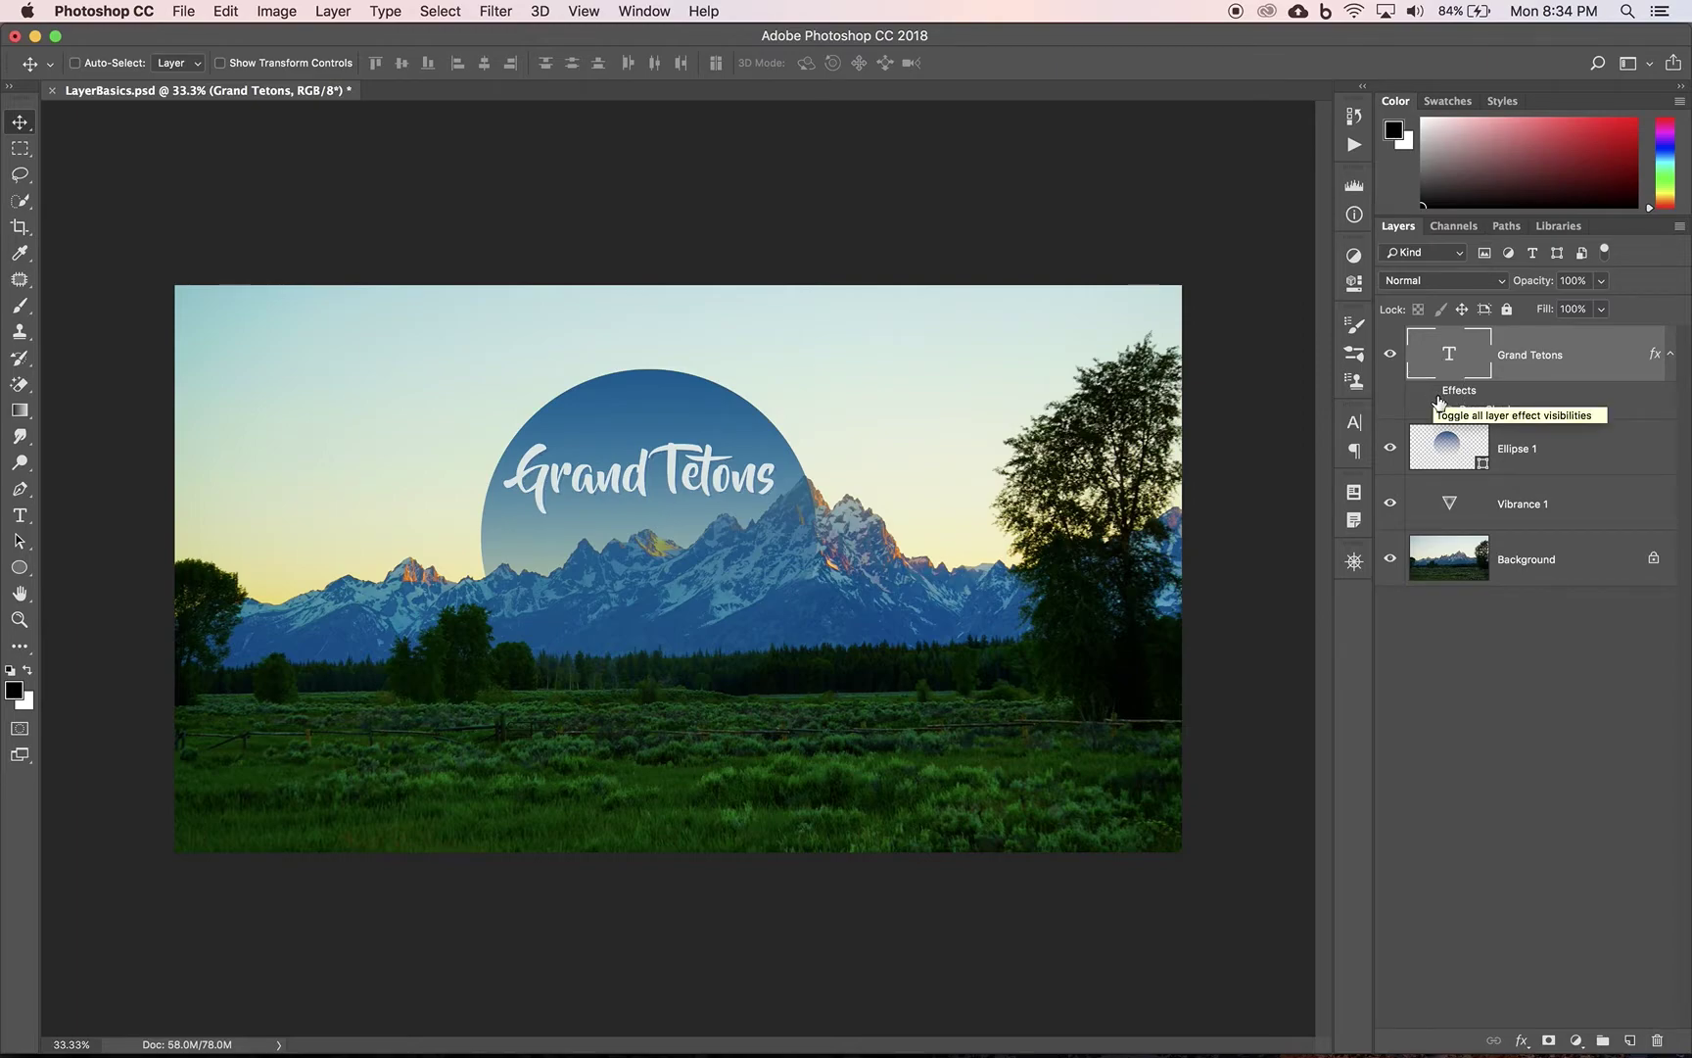
click(1436, 394)
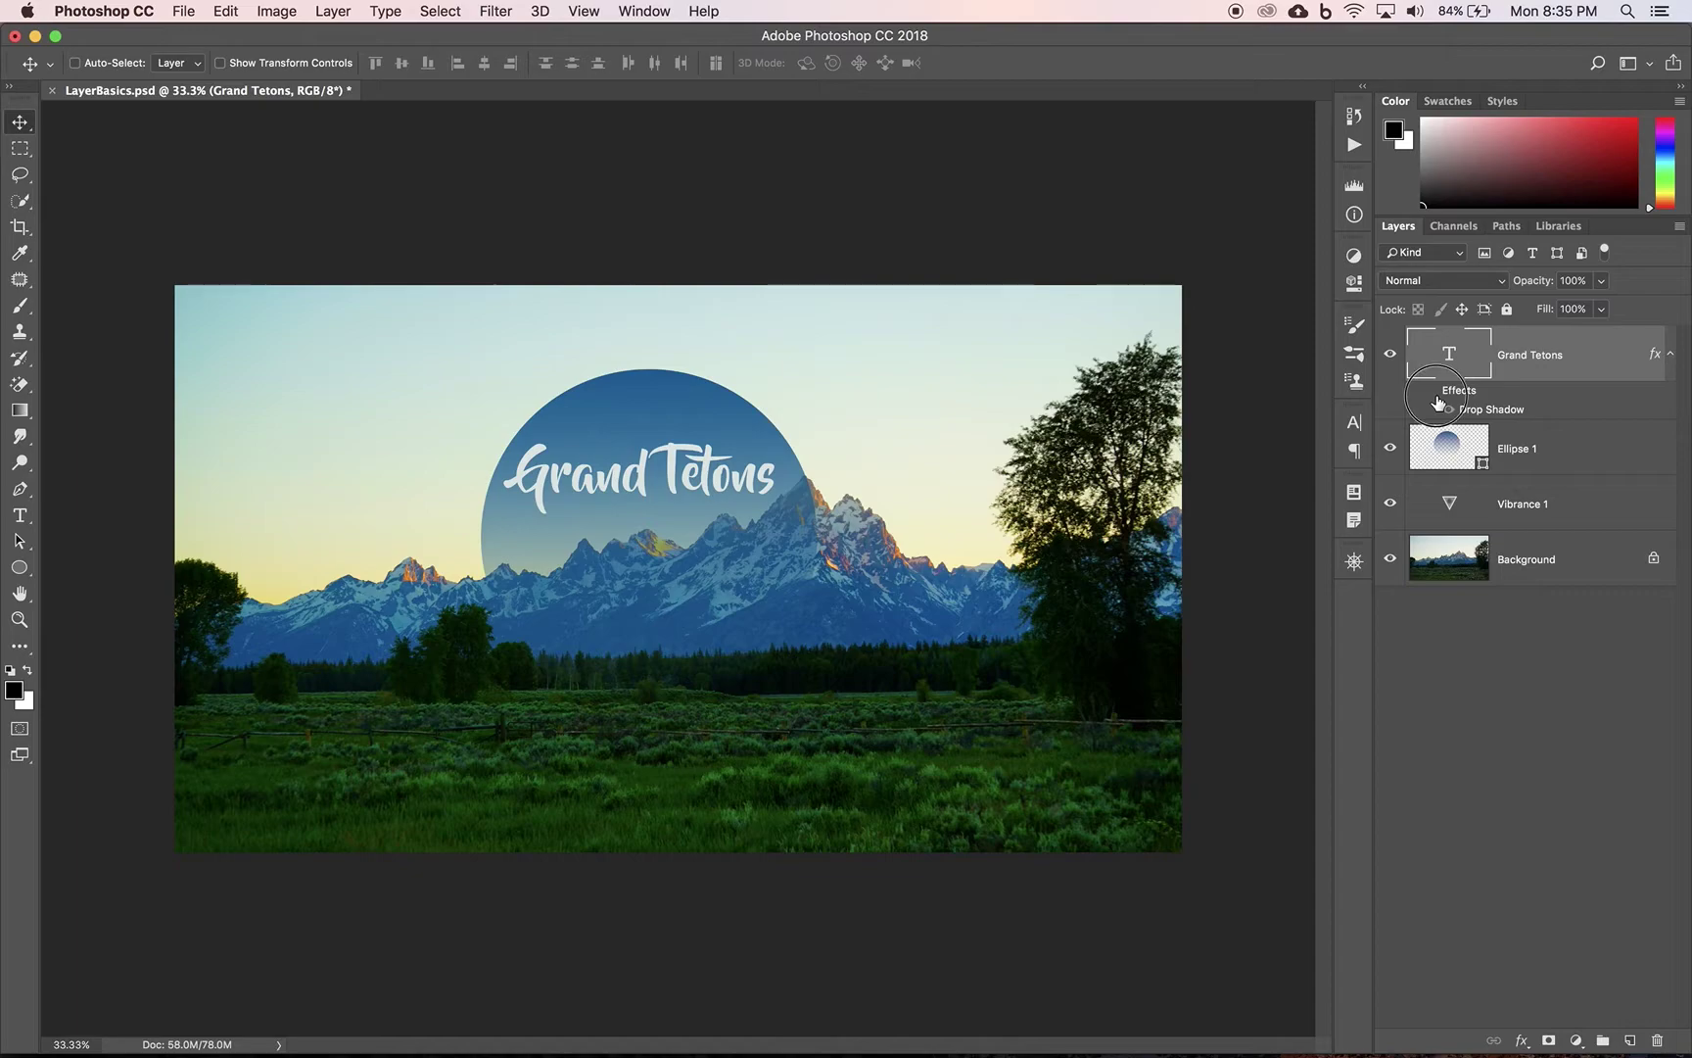
- Toggle the visibility of the Grand Tetons text layer several times, leaving it visible
click(1391, 354)
click(1391, 355)
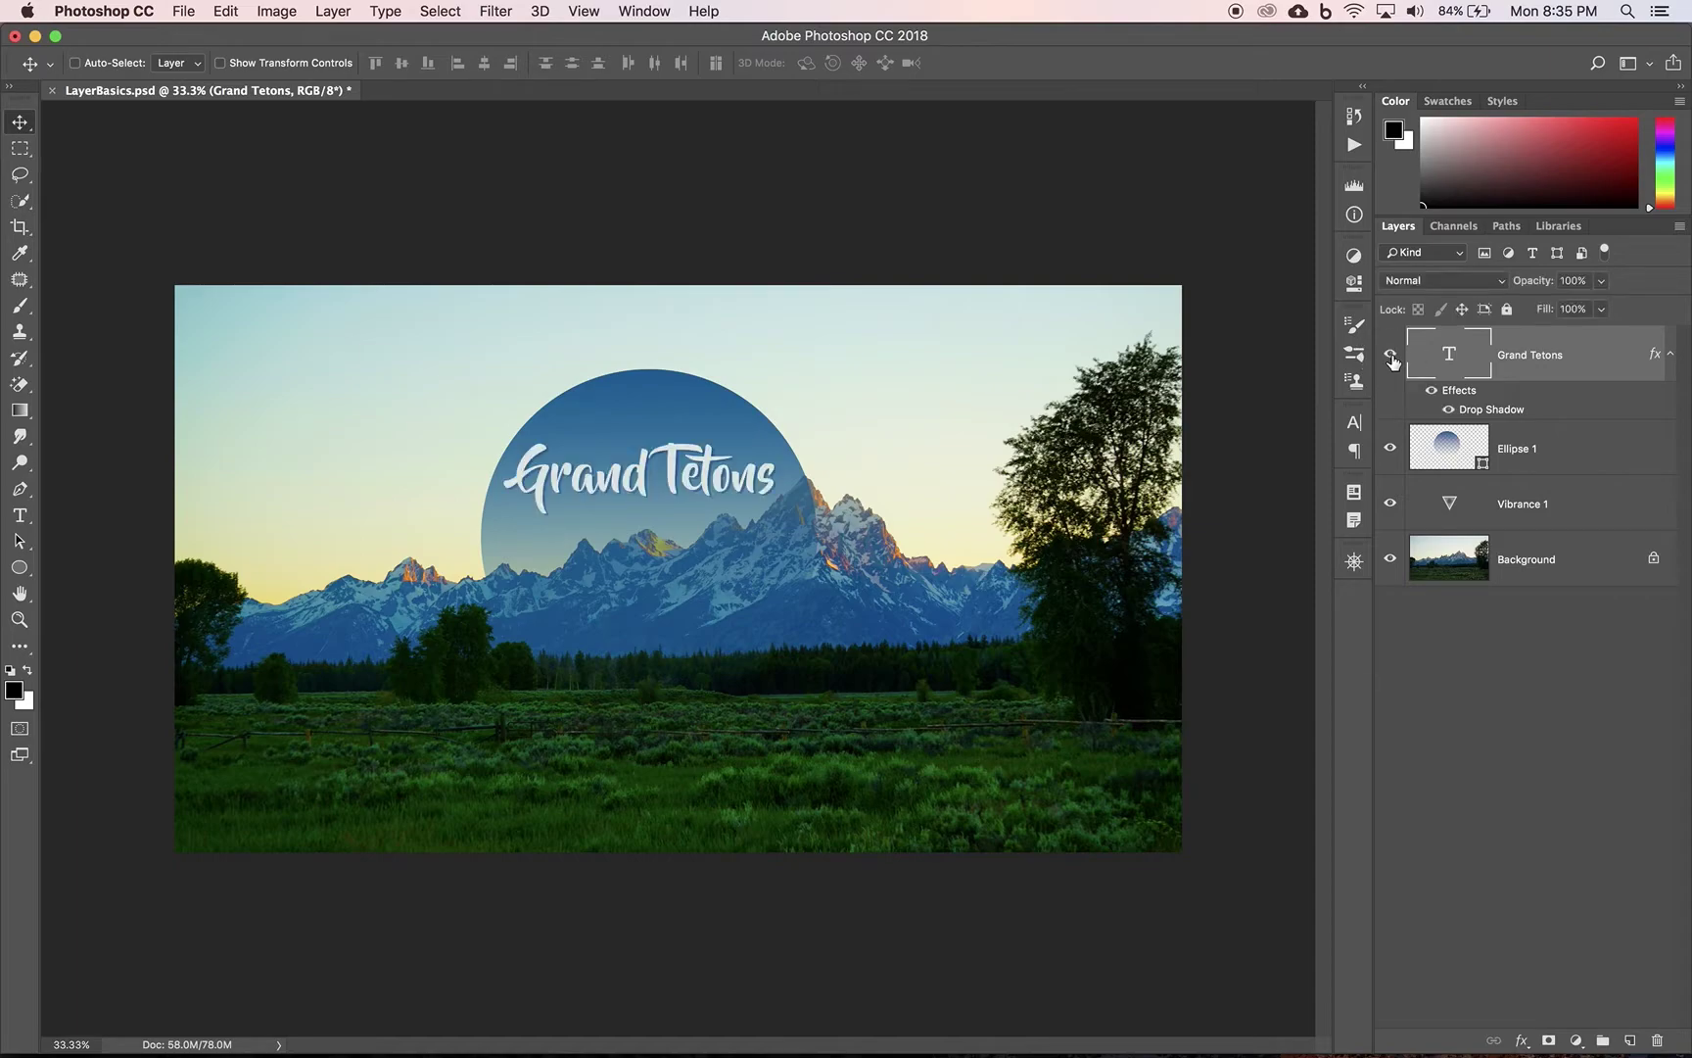
click(1392, 356)
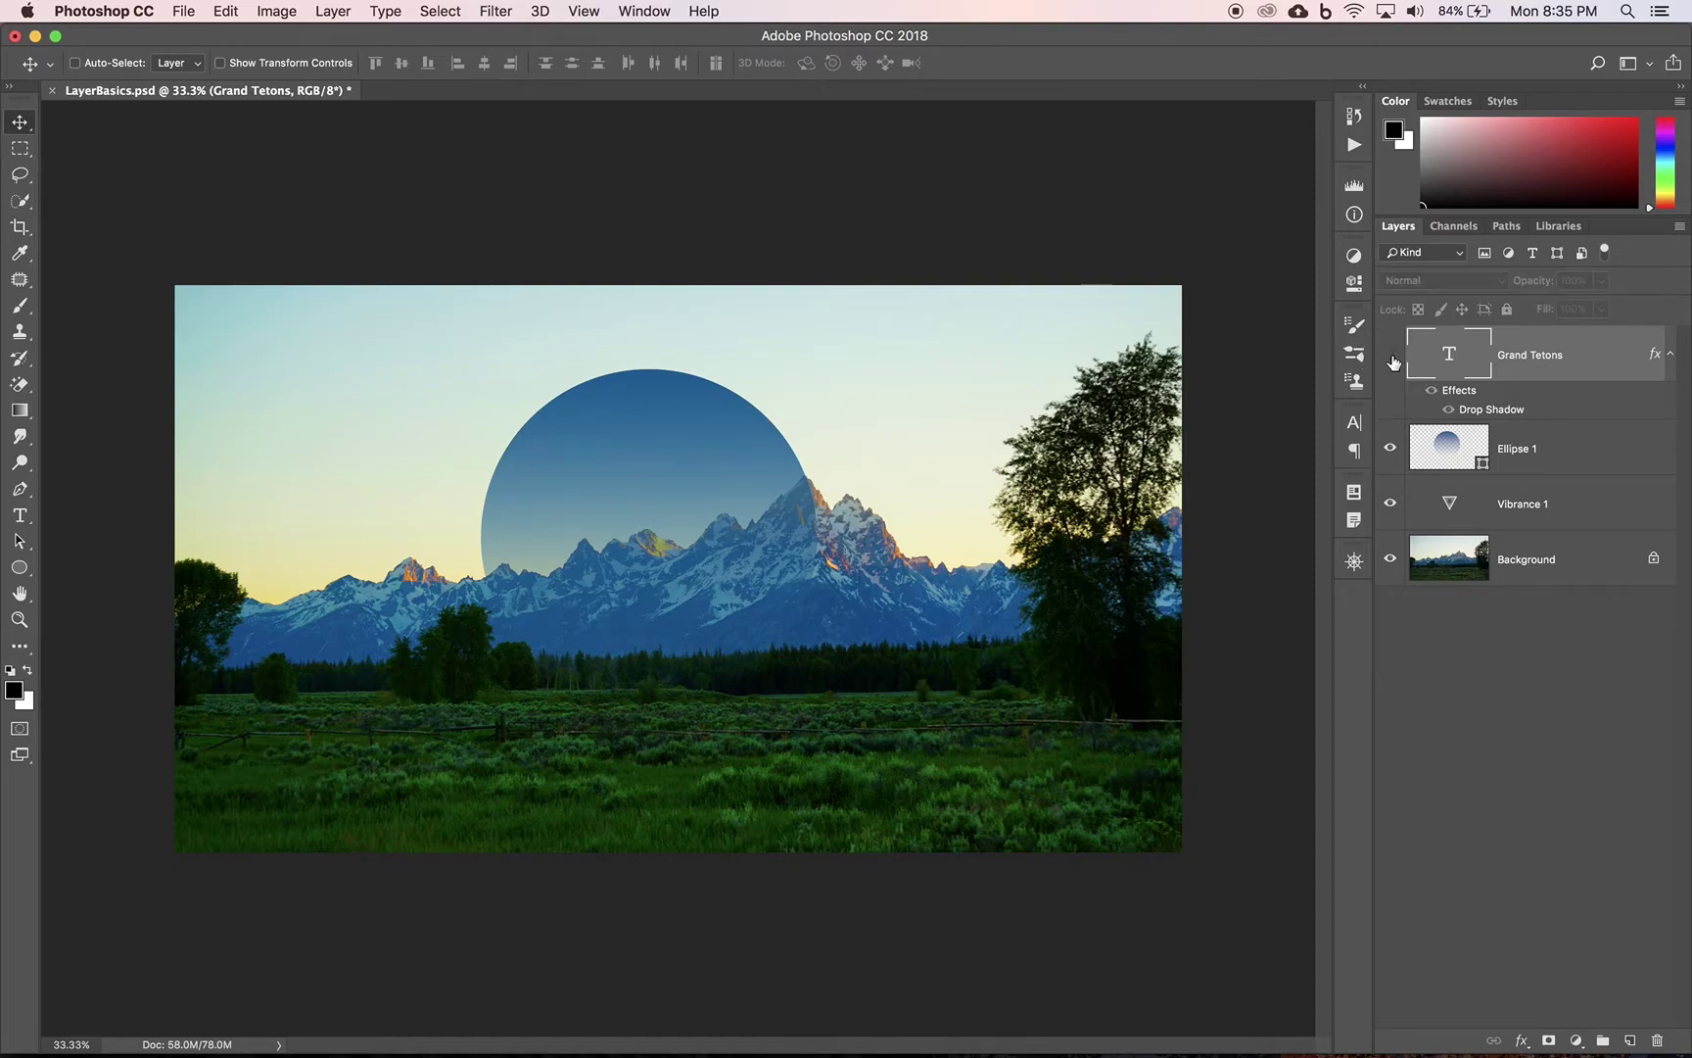
click(1391, 356)
click(1391, 356)
click(1391, 356)
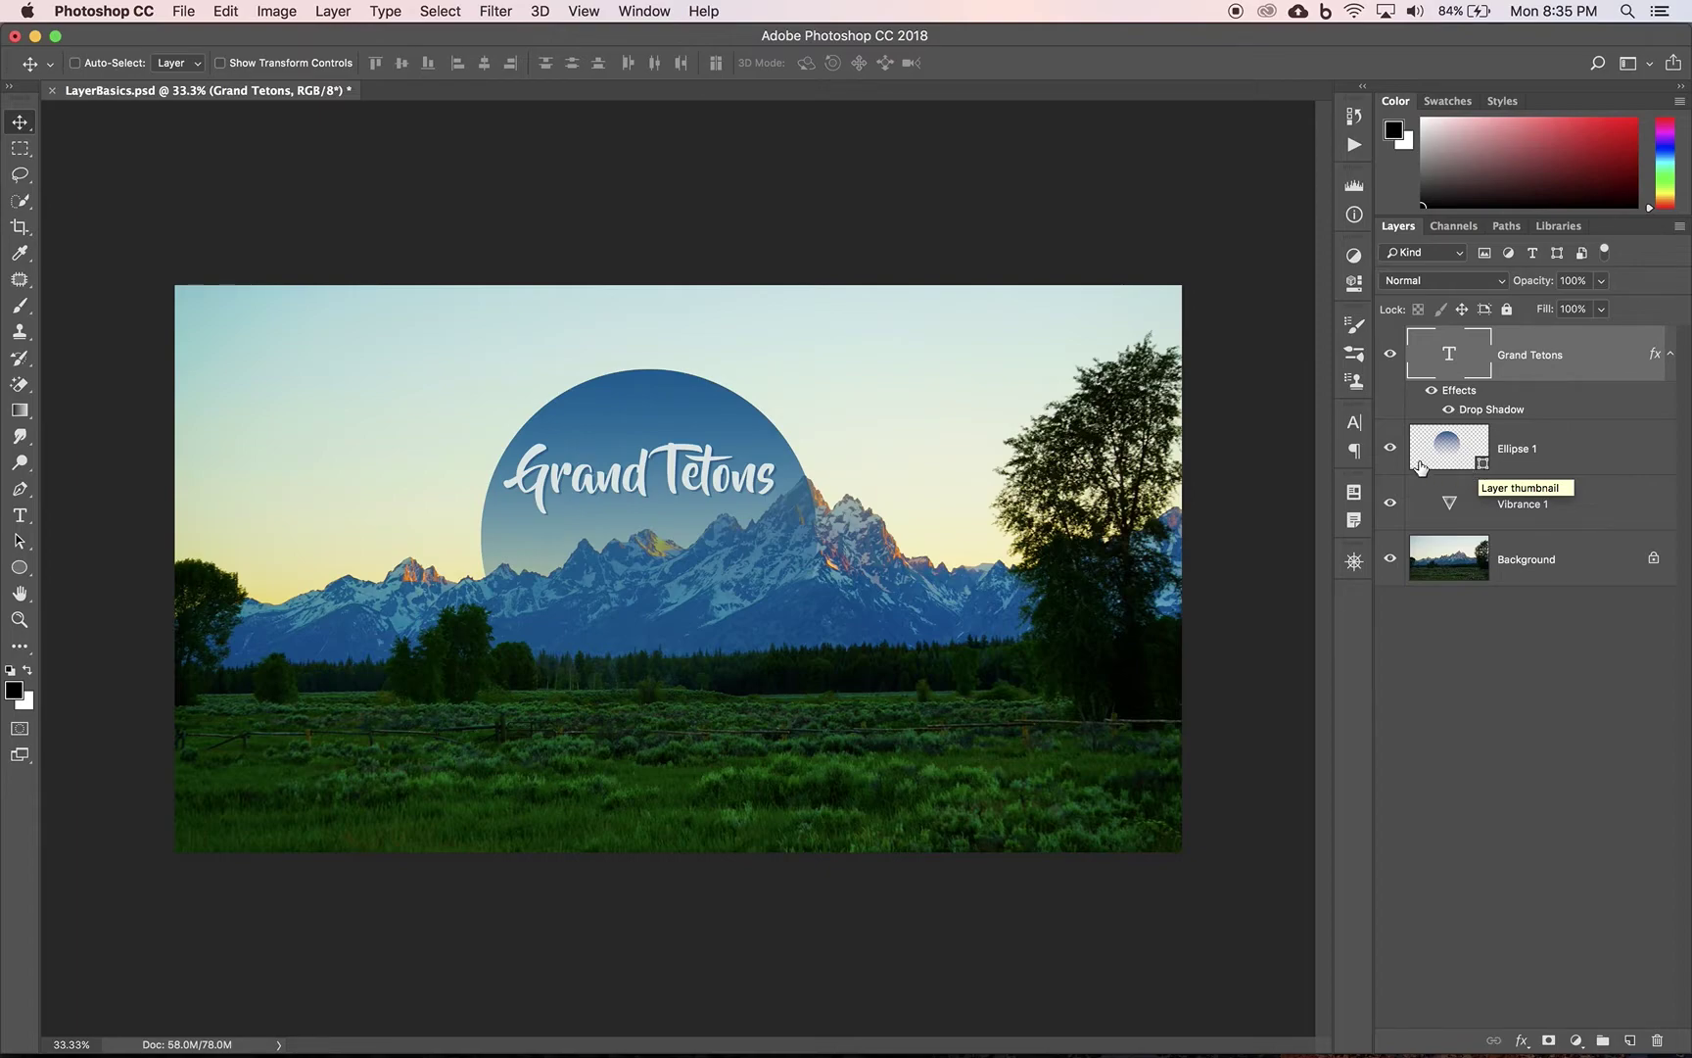
- Hide and show the Ellipse 1 and Vibrance 1 layers one at a time to compare their effect on the image
click(1391, 449)
click(1391, 449)
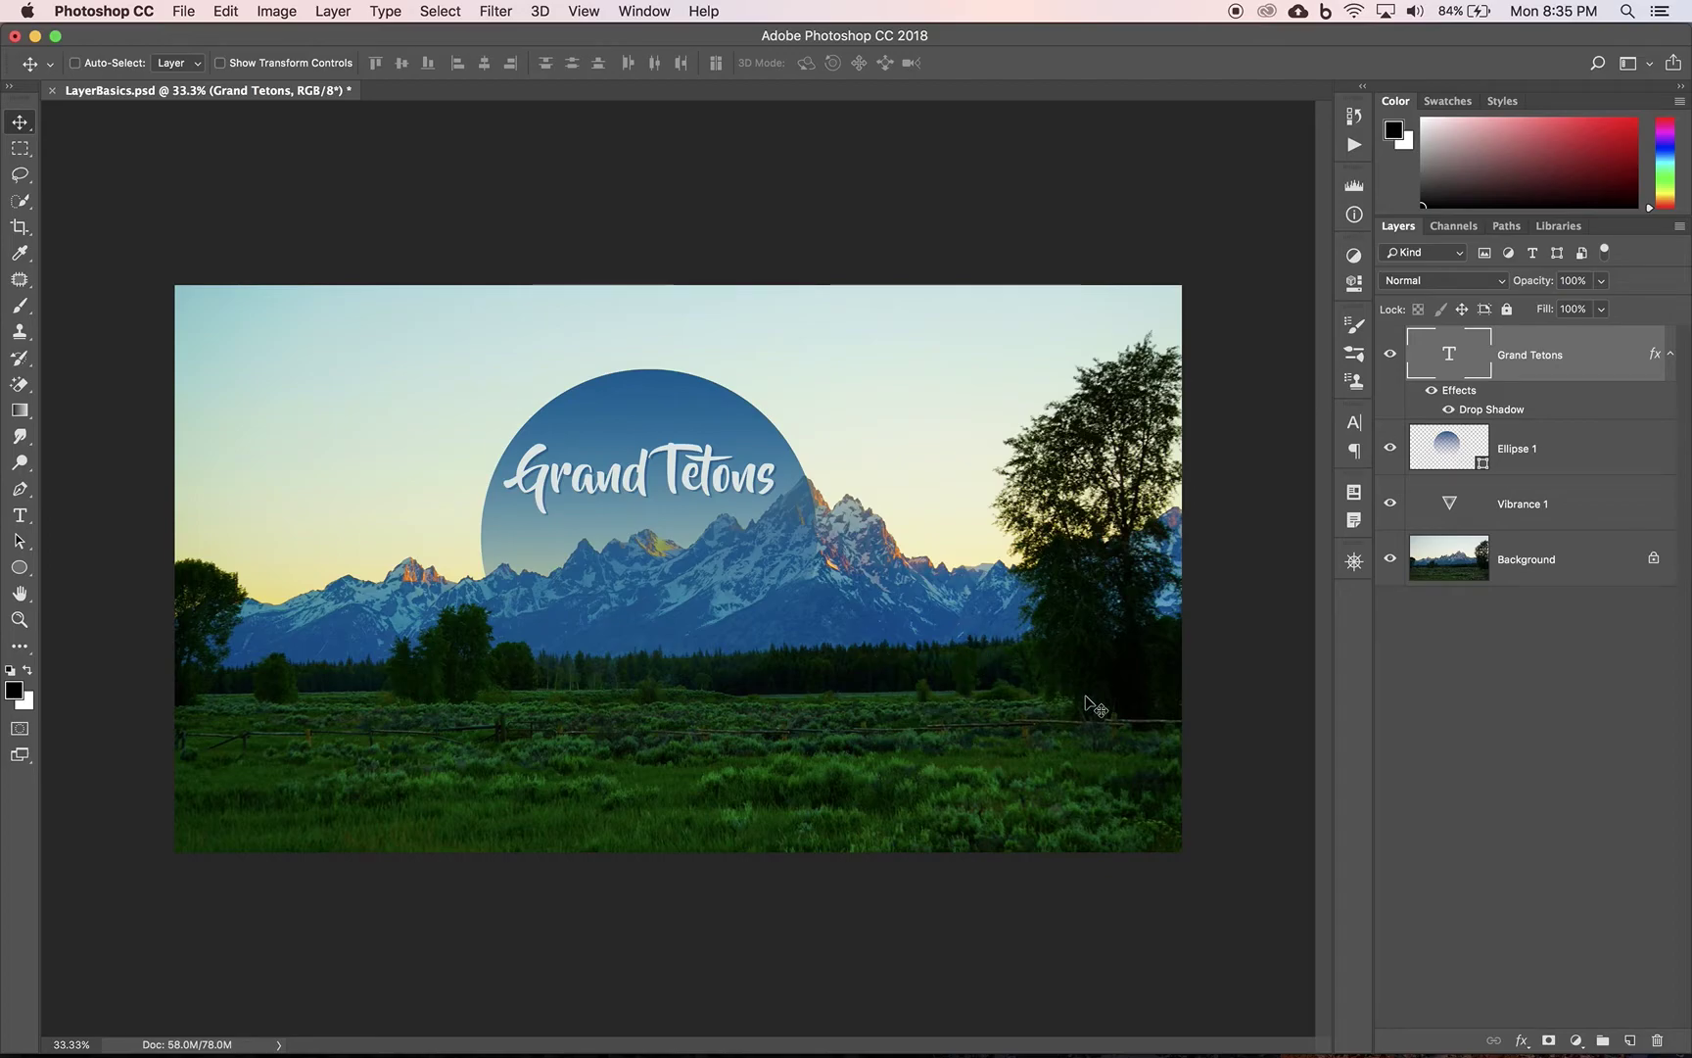
click(1390, 503)
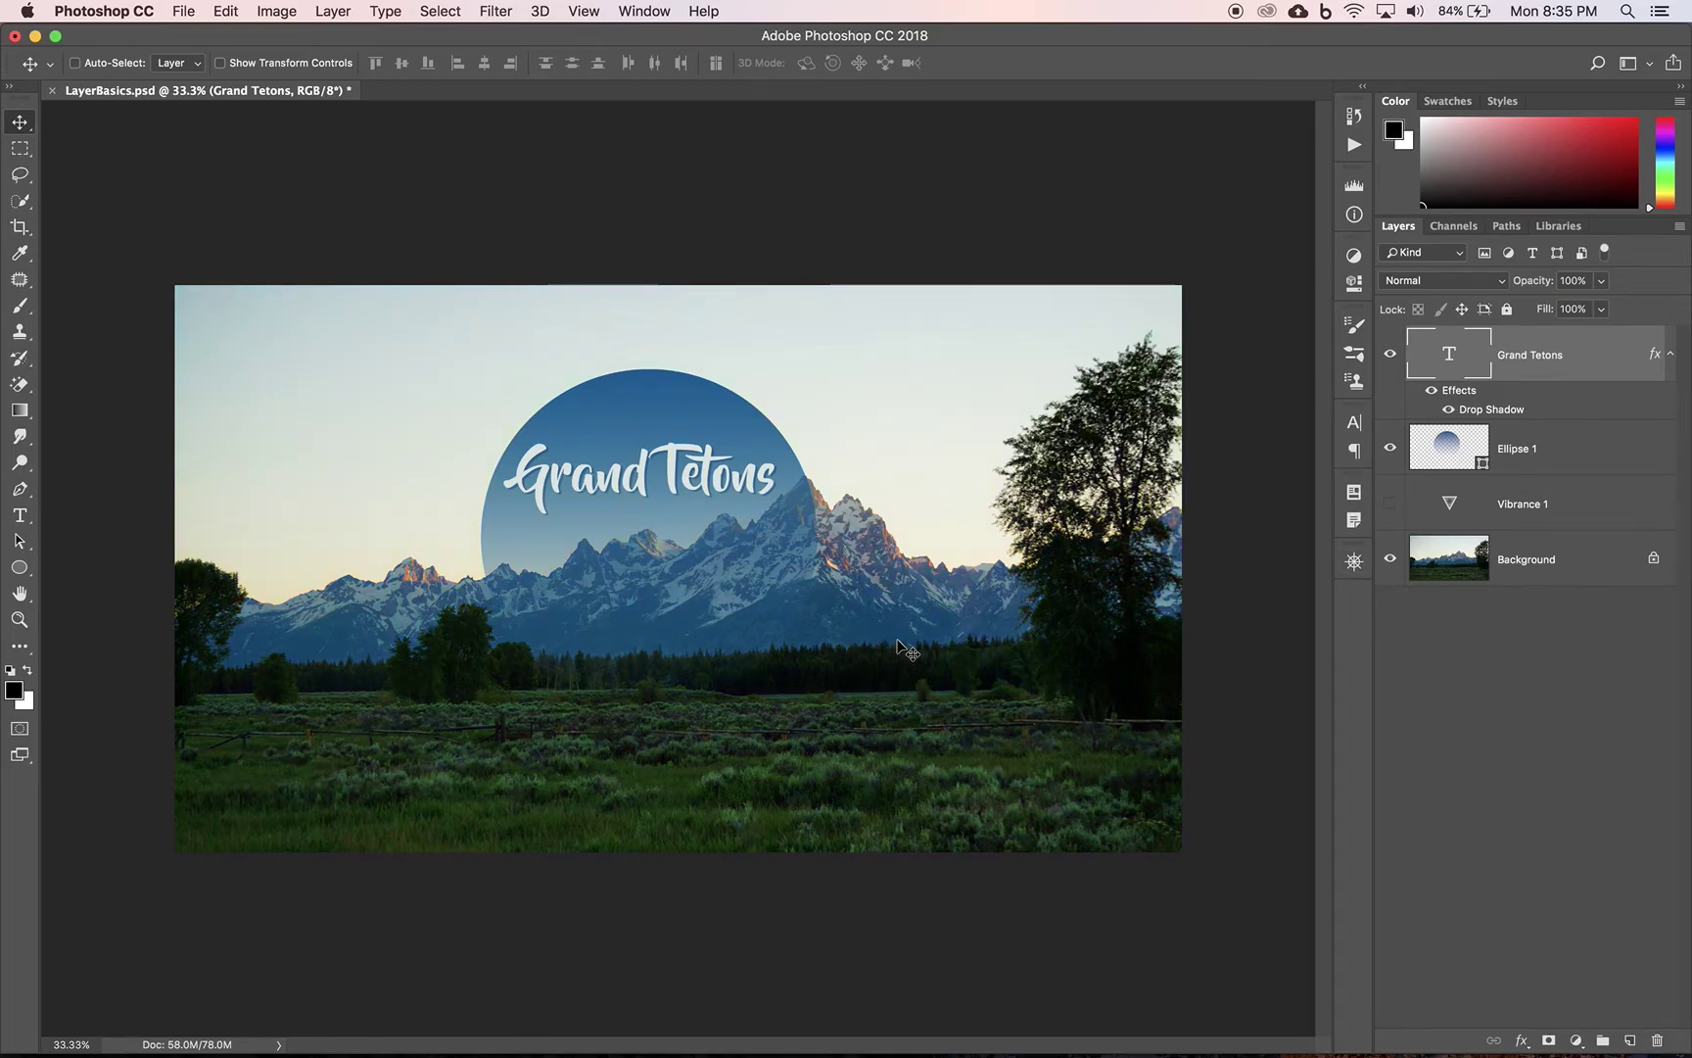
click(1390, 504)
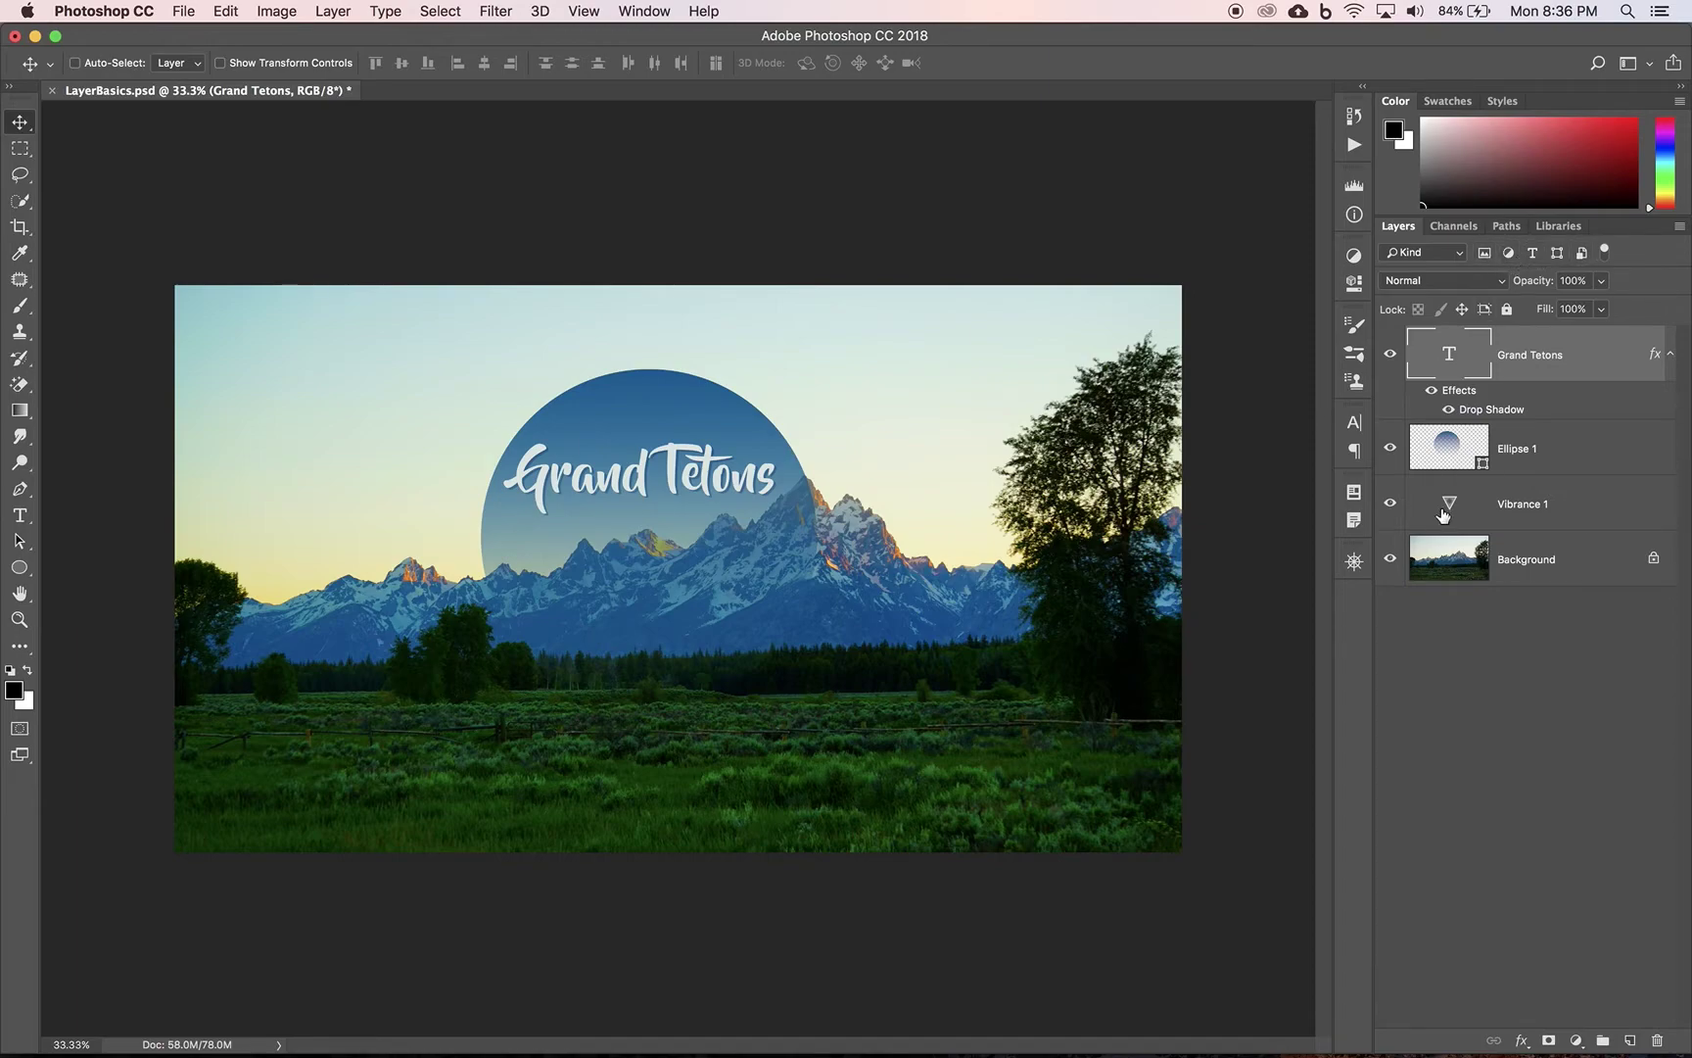
- Filter the layer list by adjustment, type and shape layers one at a time, clearing each filter
click(1510, 253)
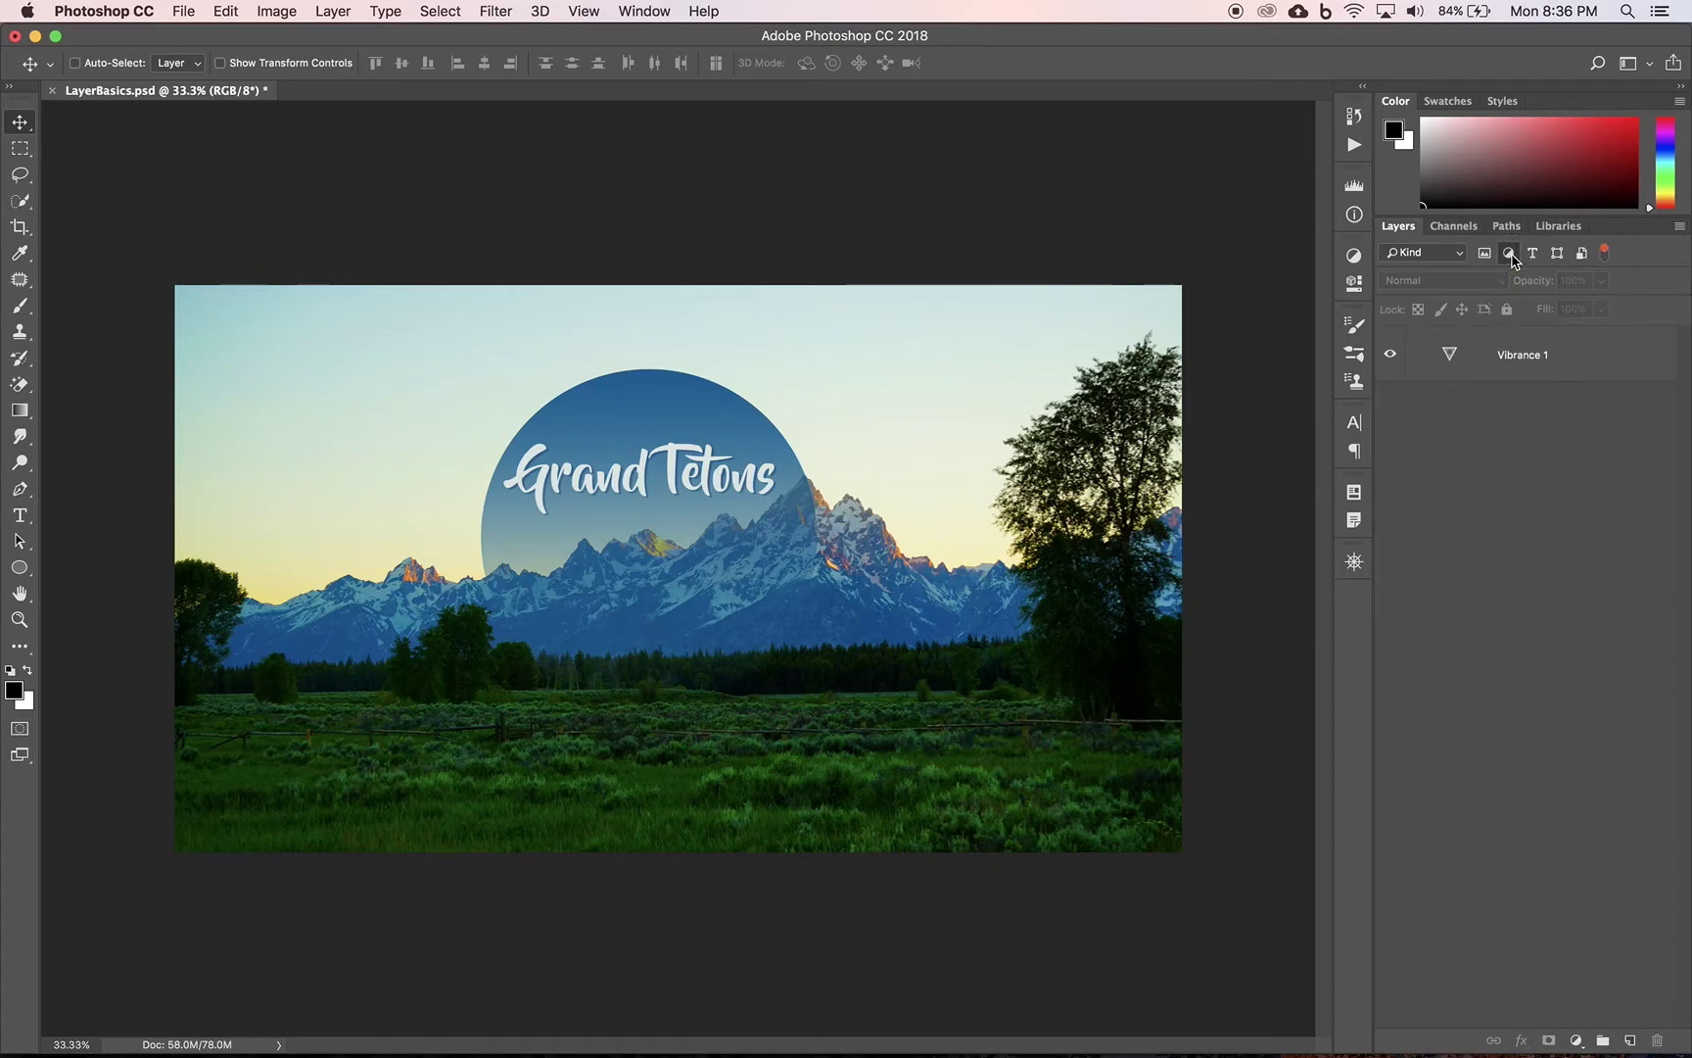
click(1510, 253)
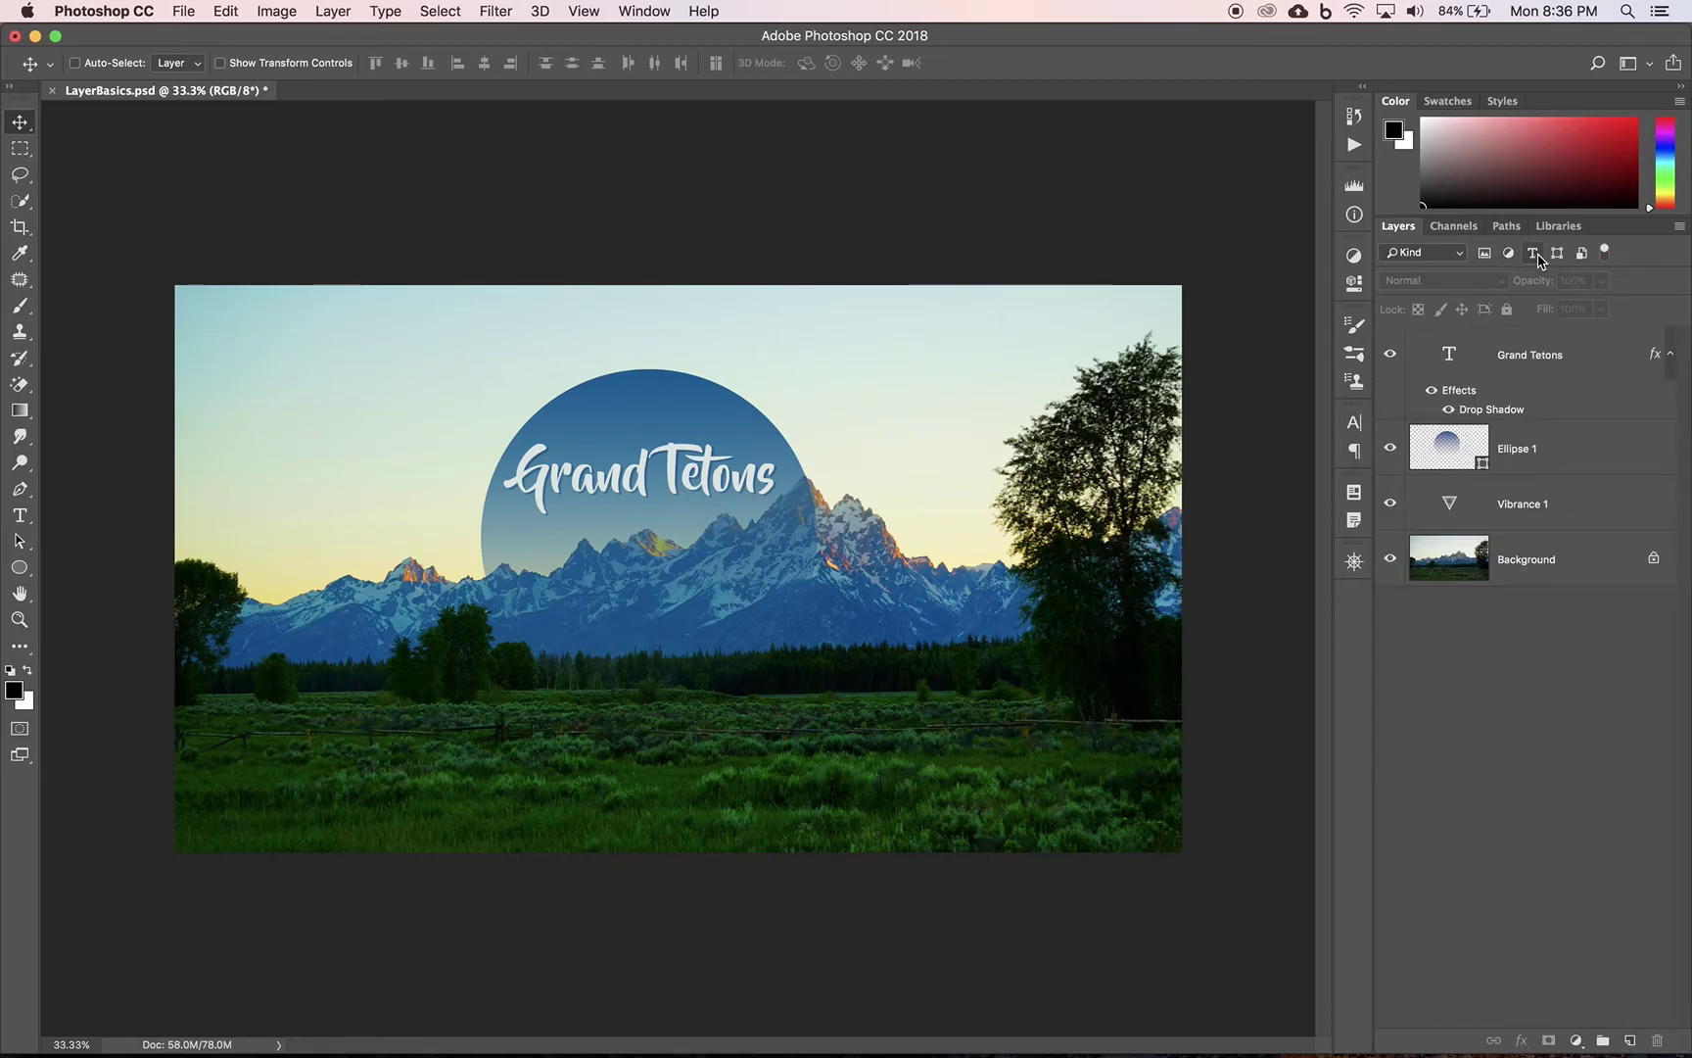
click(1535, 254)
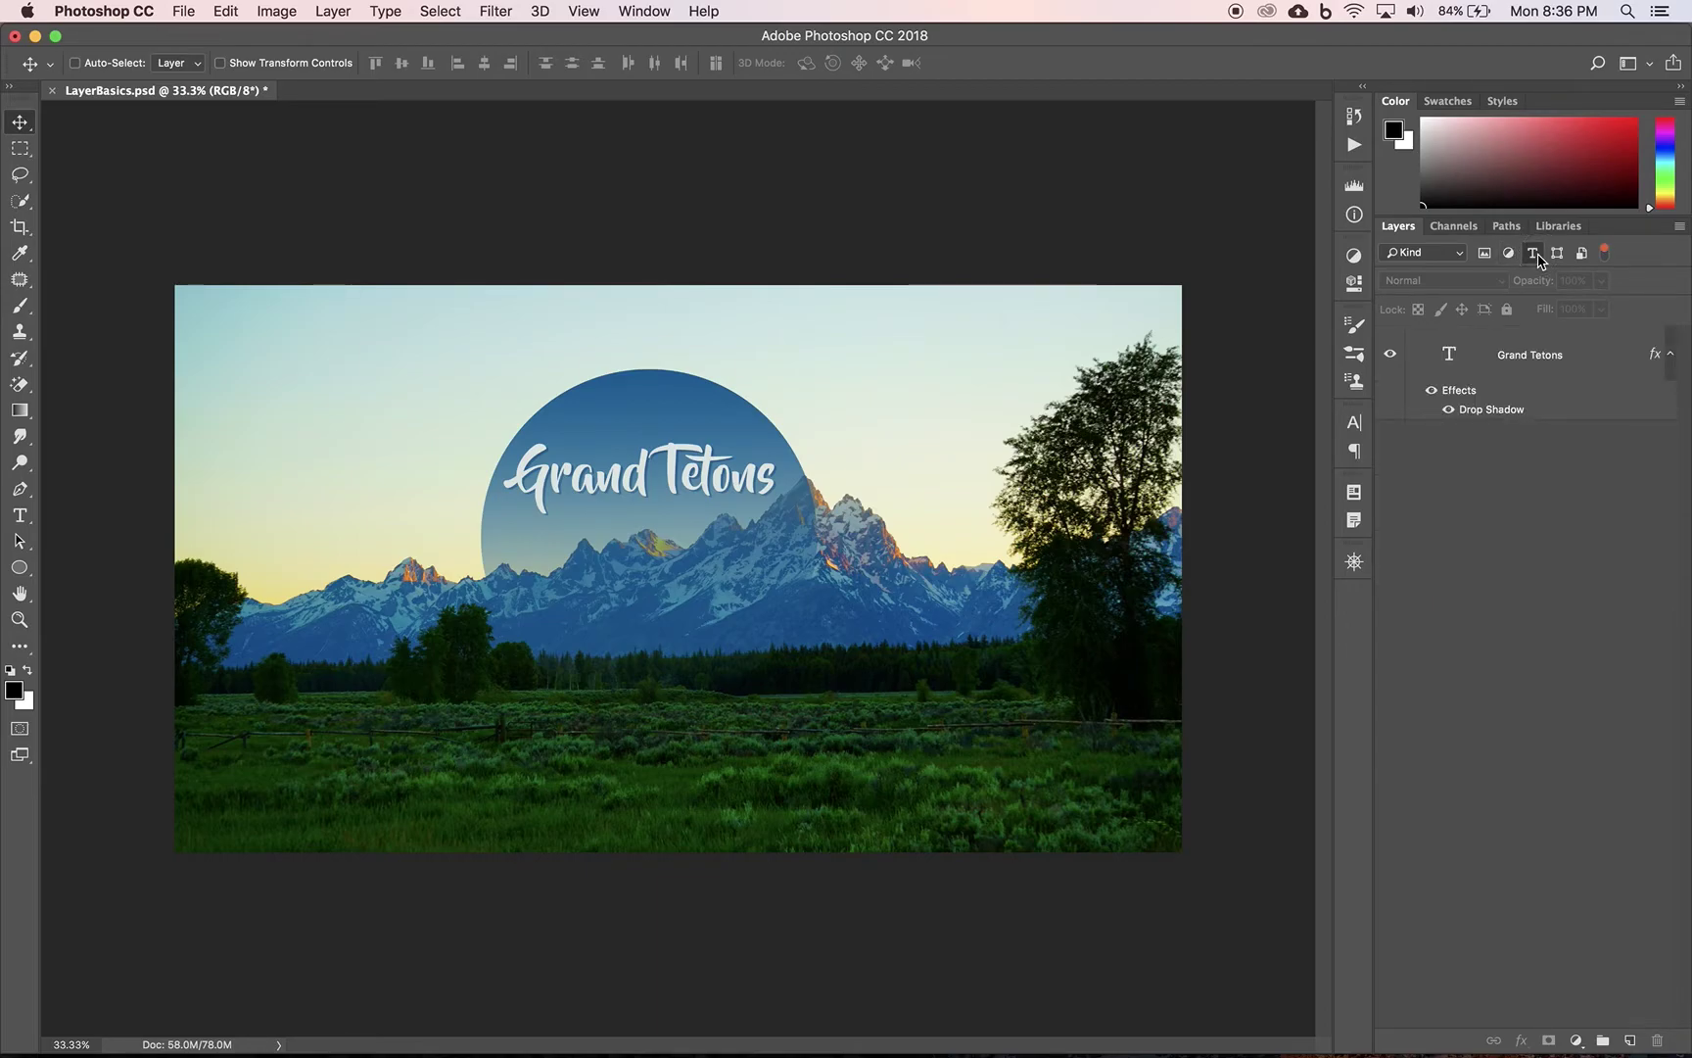
click(1534, 254)
click(1559, 254)
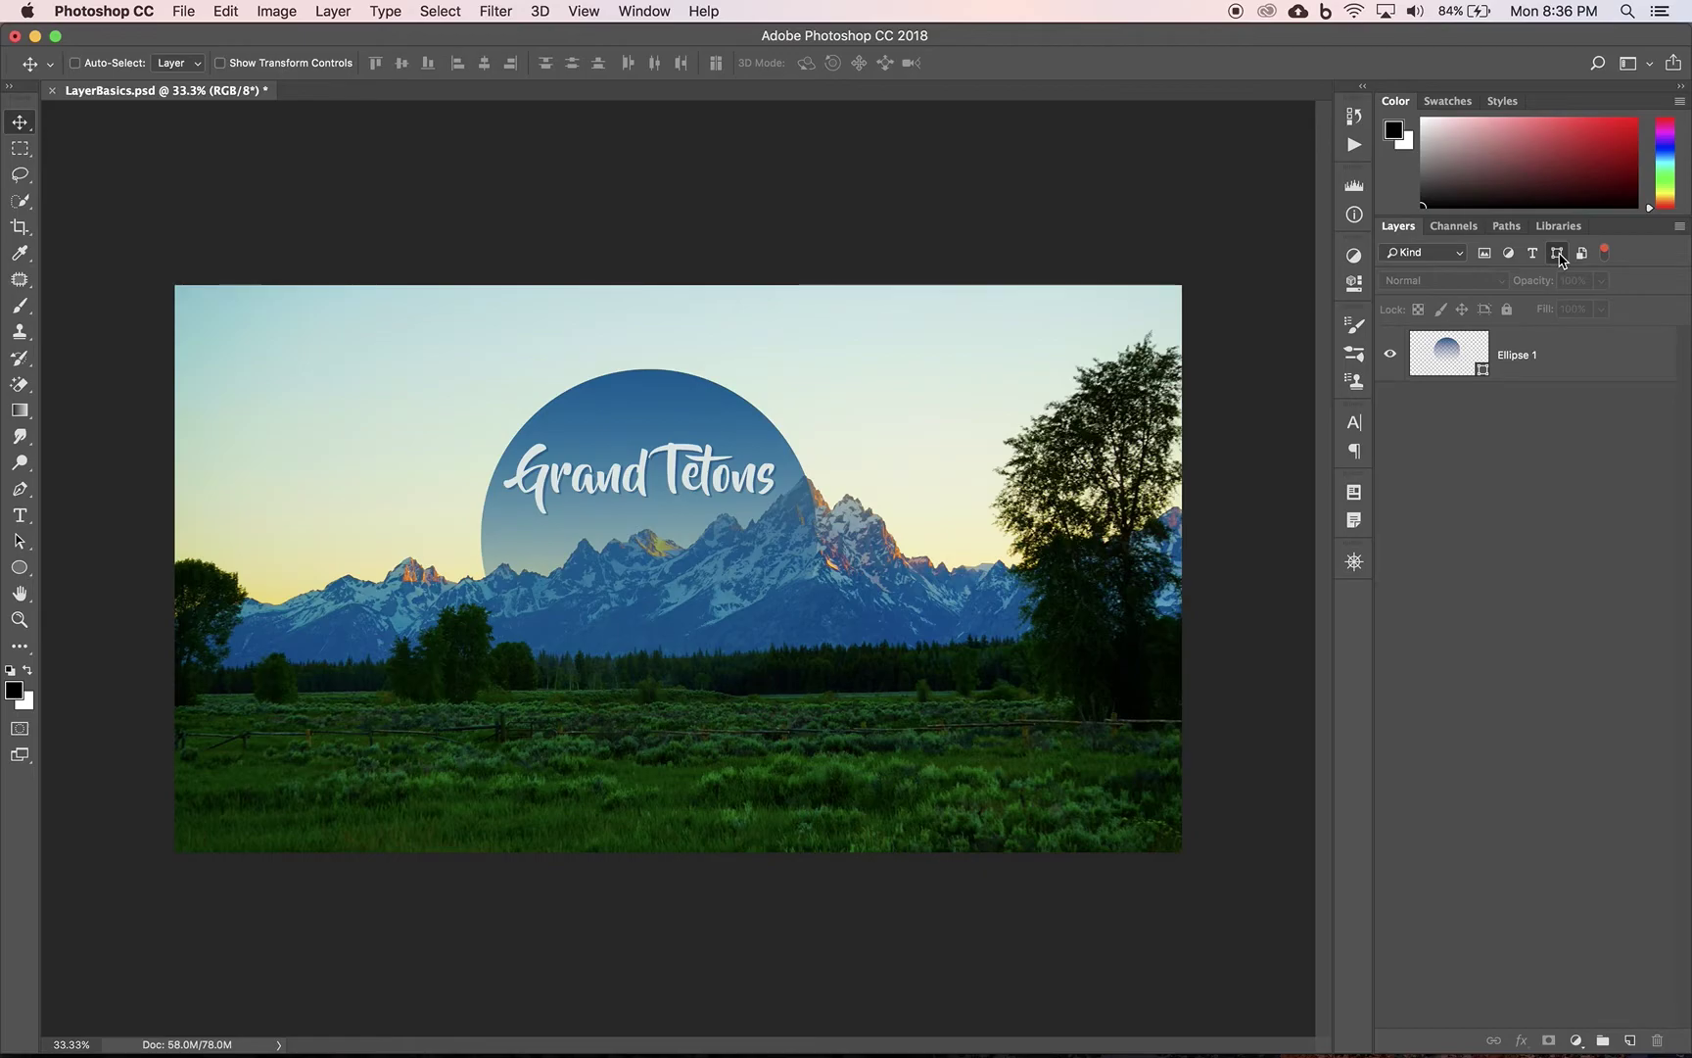
click(1558, 255)
- Filter the layer list to type and shape layers together, and clear both filters
click(1559, 254)
click(1533, 254)
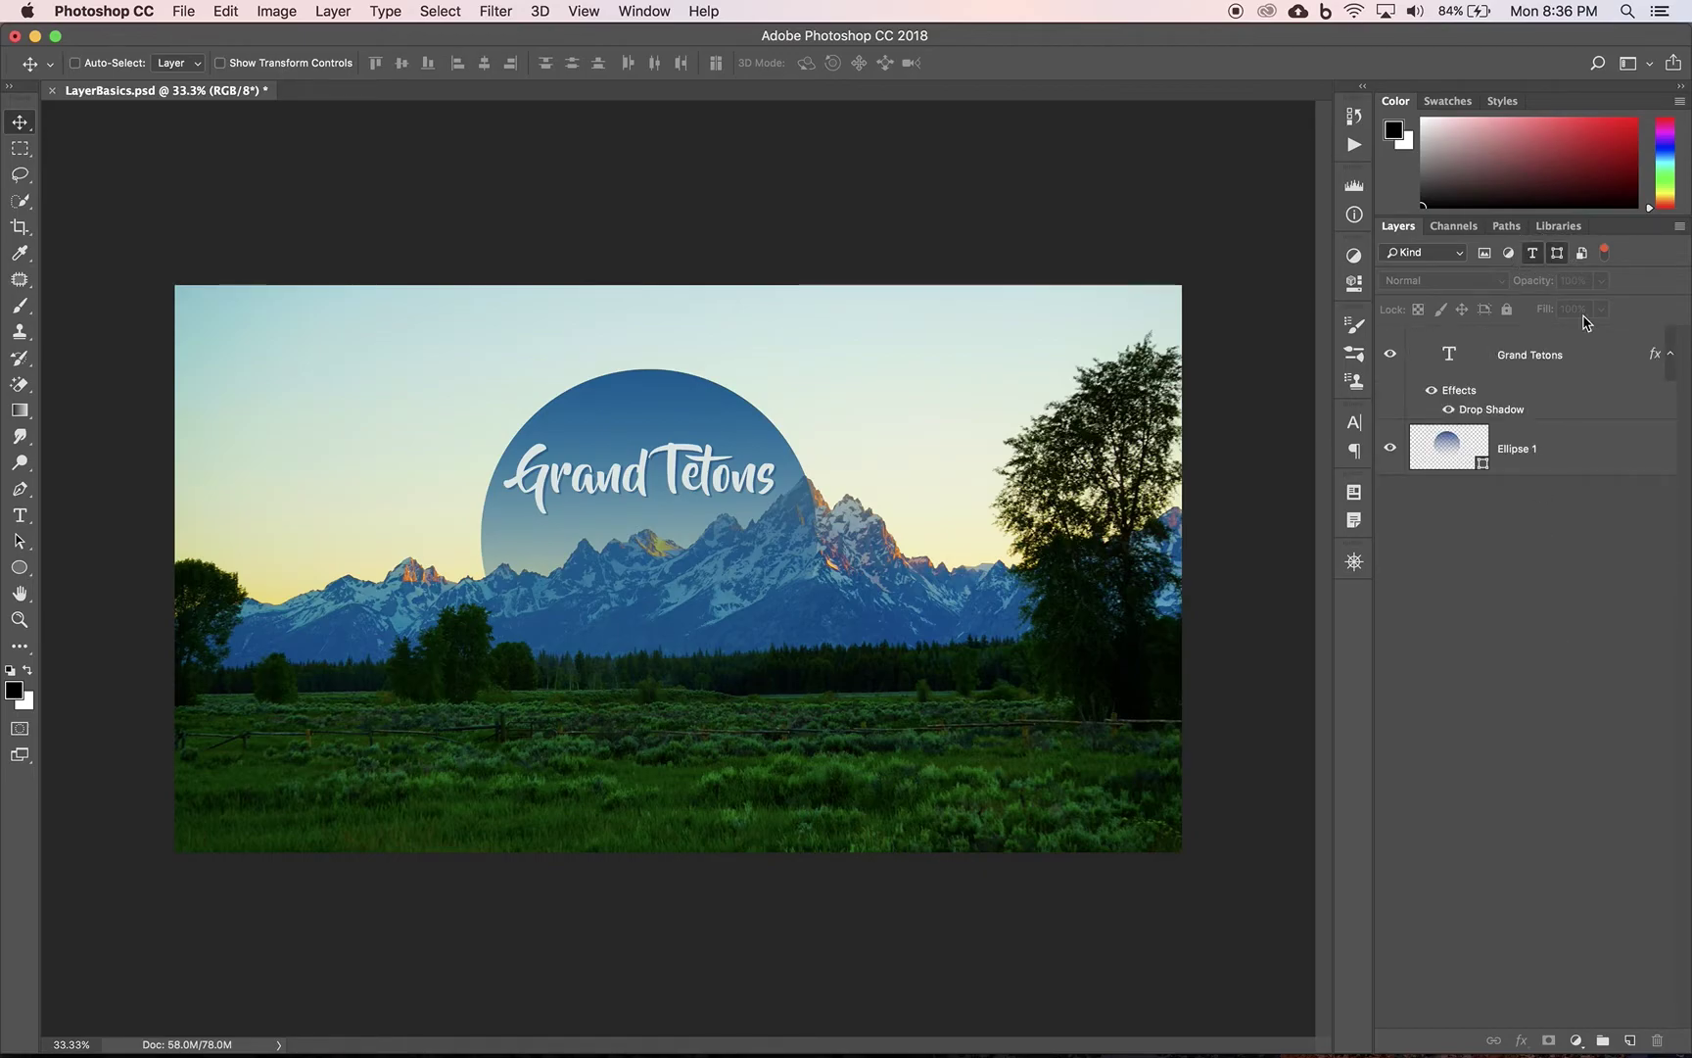
click(1535, 254)
click(1559, 256)
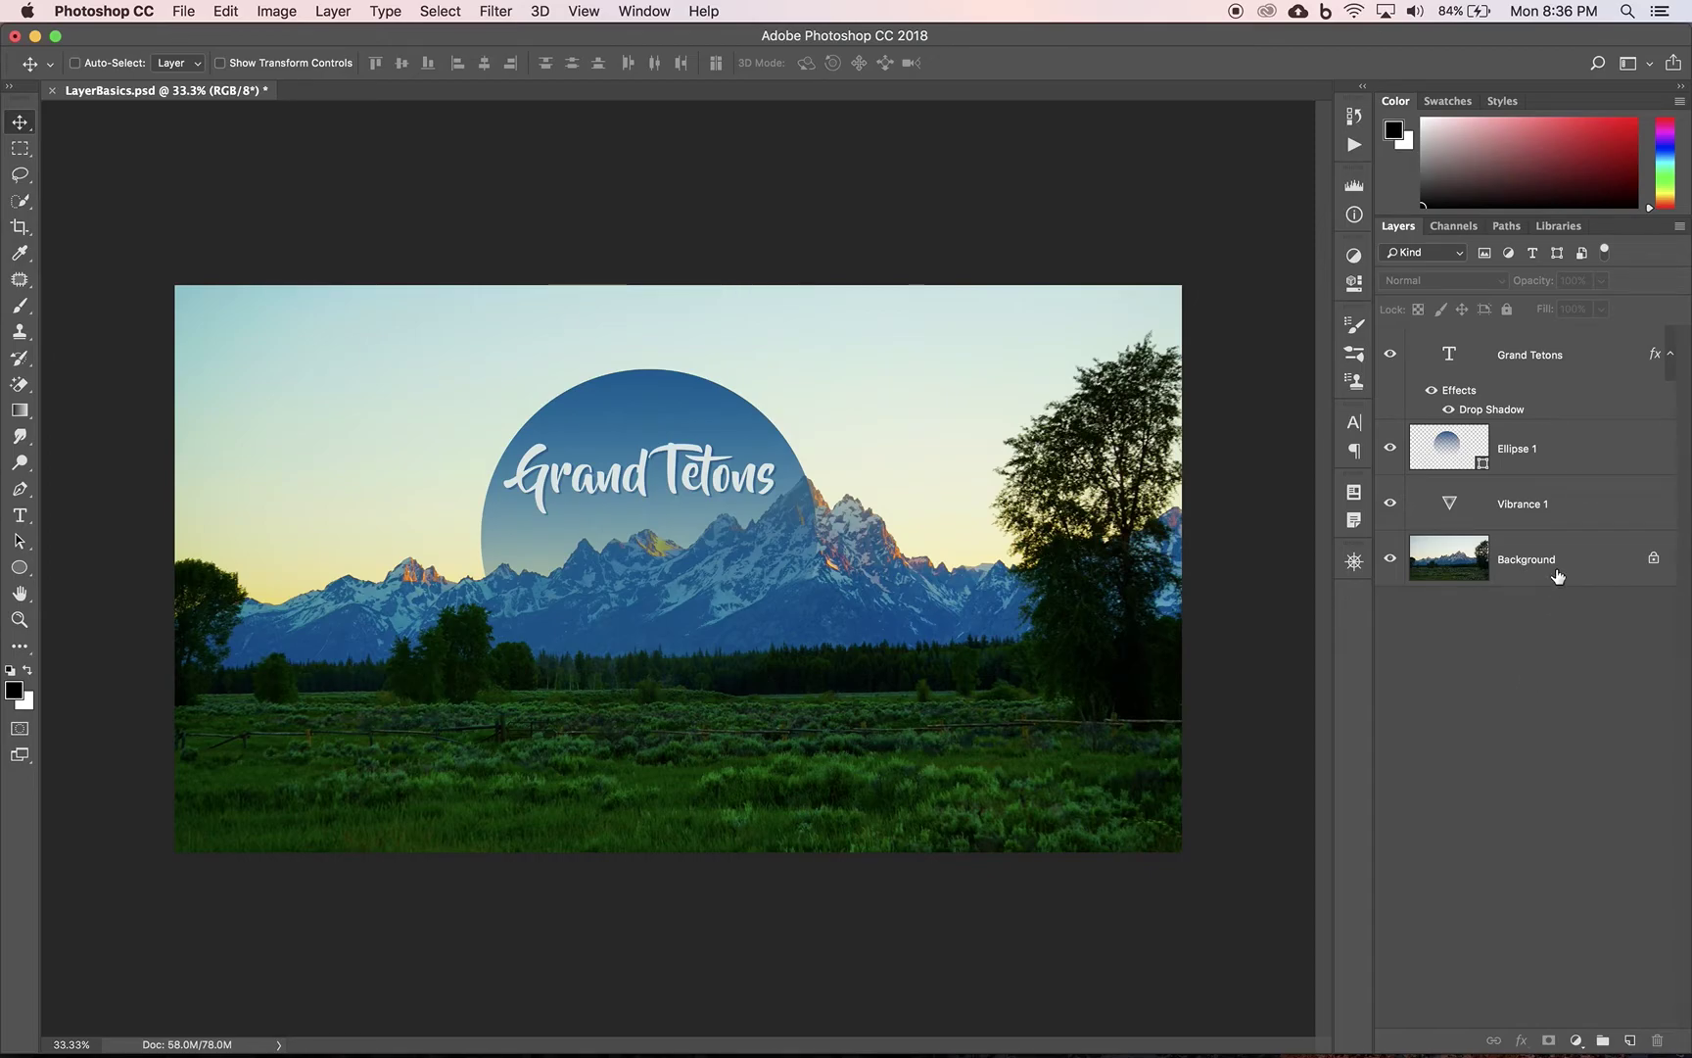
- Rename the Ellipse 1 layer as Gradient Ellipse
double_click(1521, 452)
text(Gradient Ellipse)
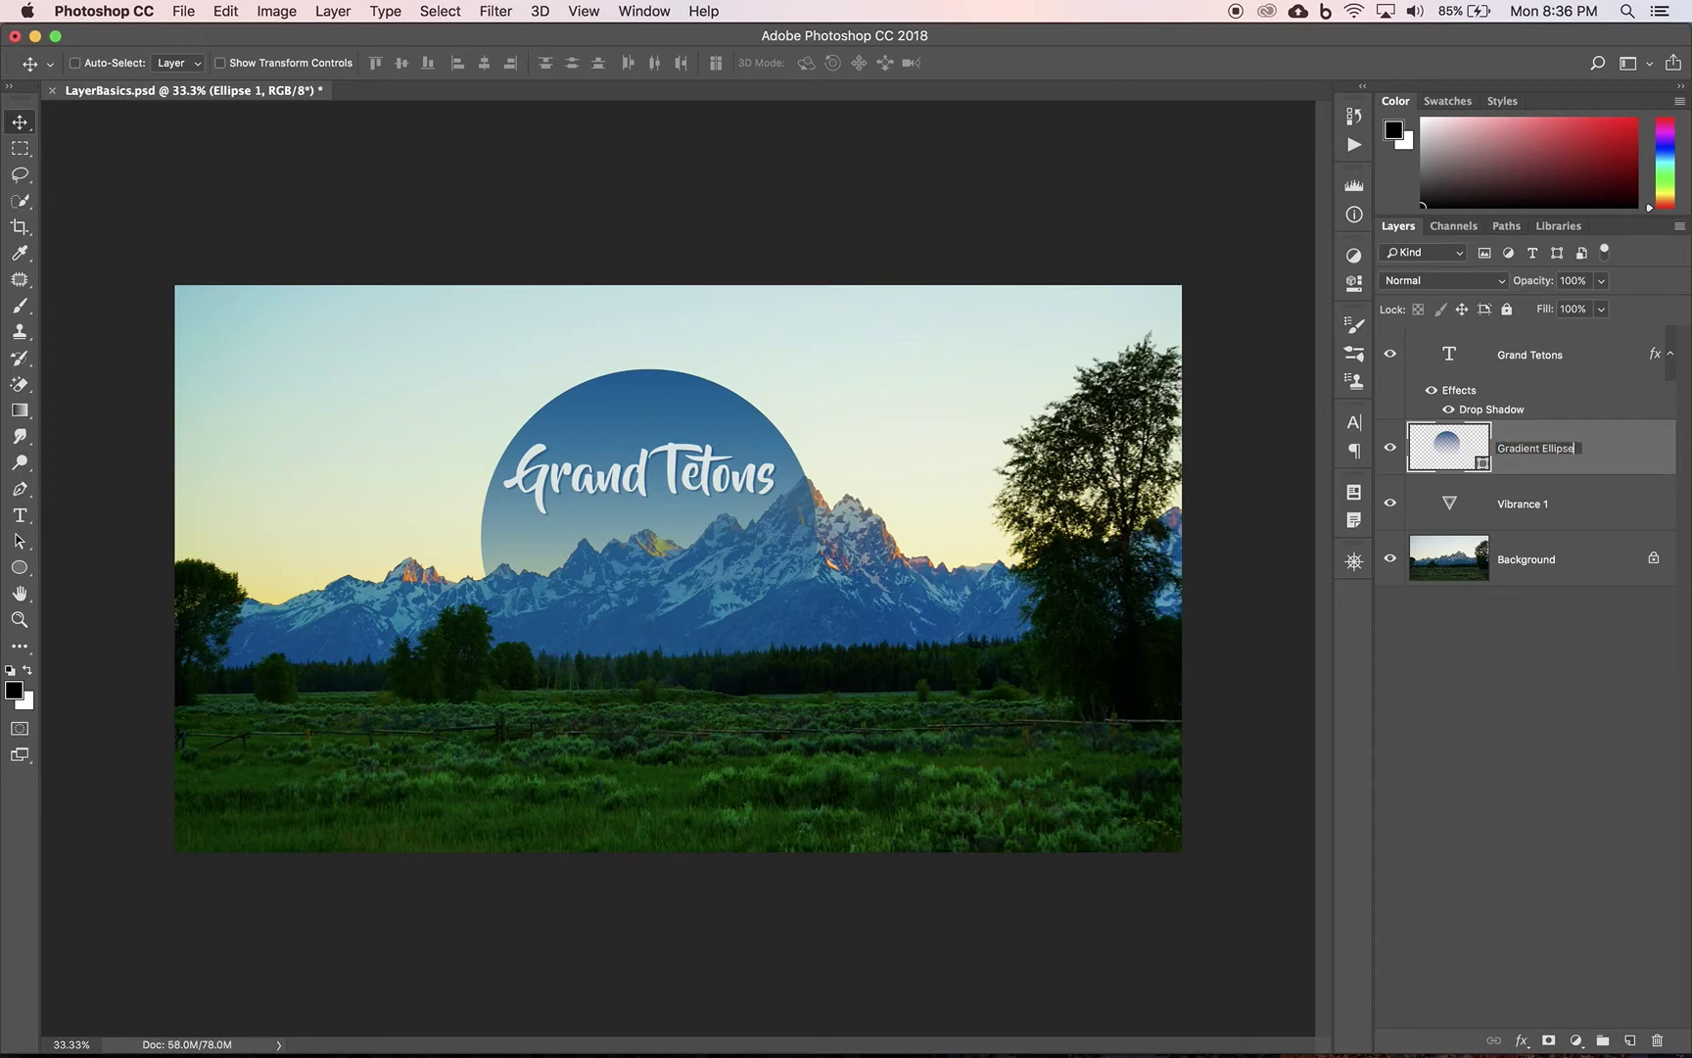
key(Return)
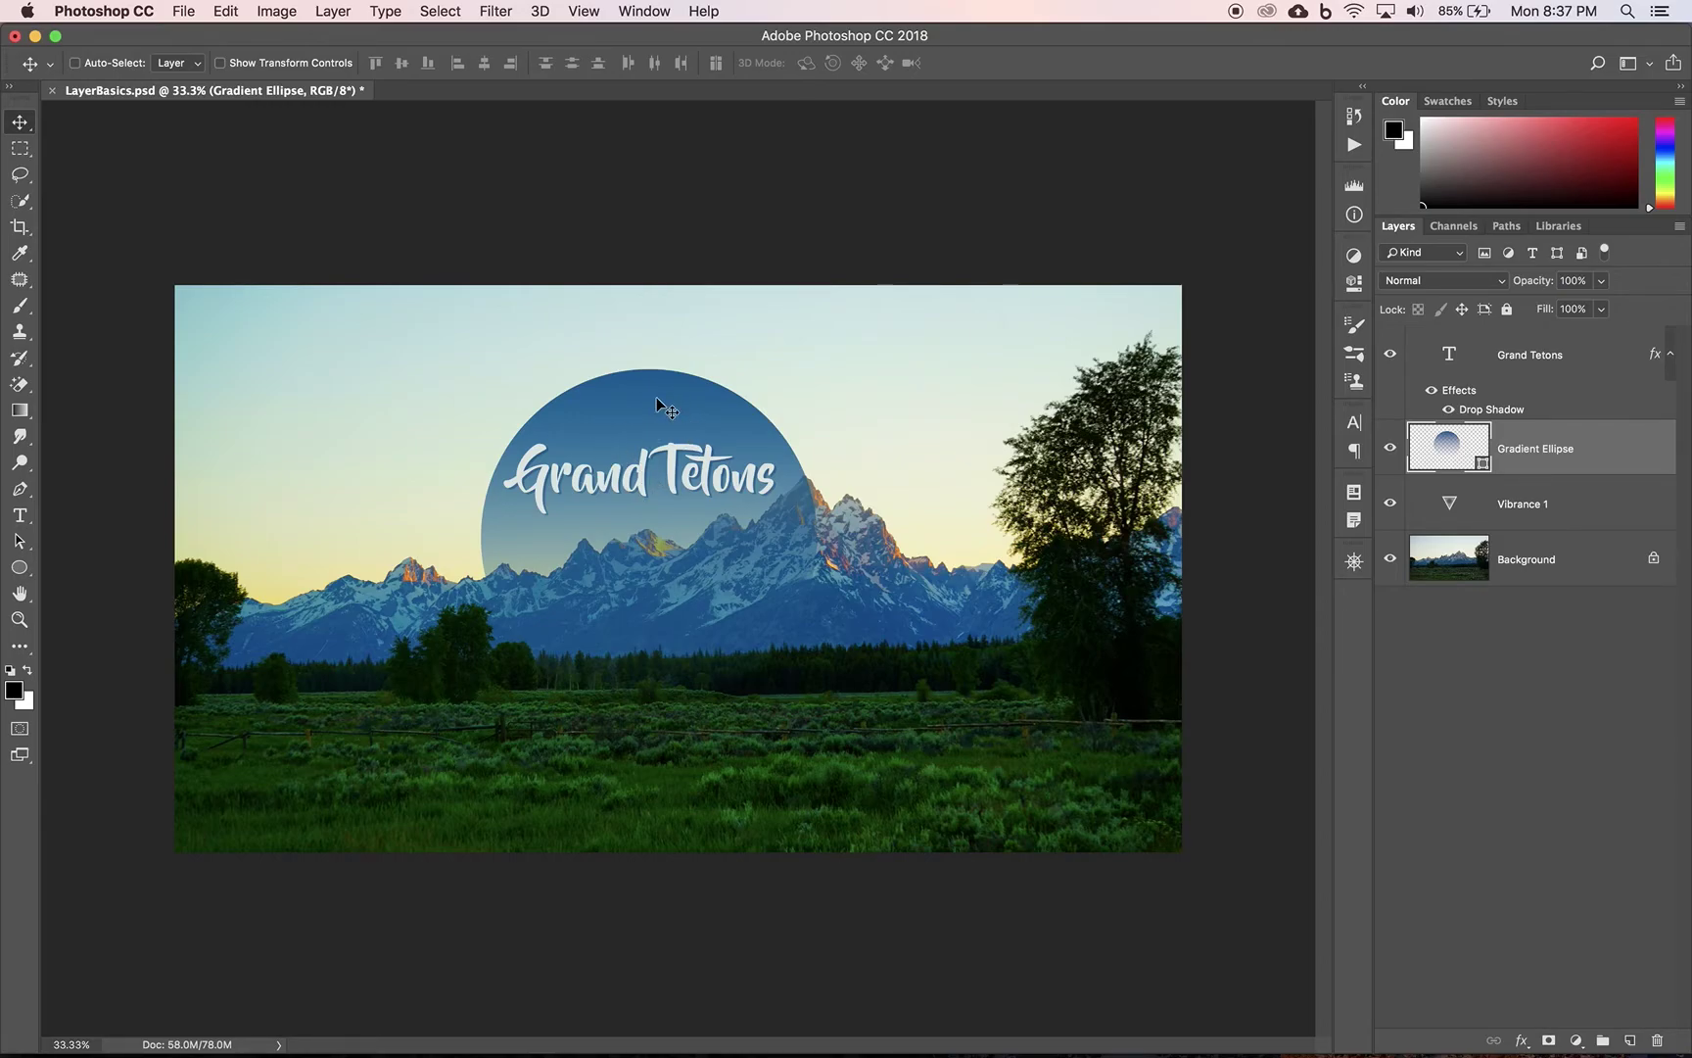
- Group the Grand Tetons and Gradient Ellipse layers, and name the group Logo
shift+click(1564, 362)
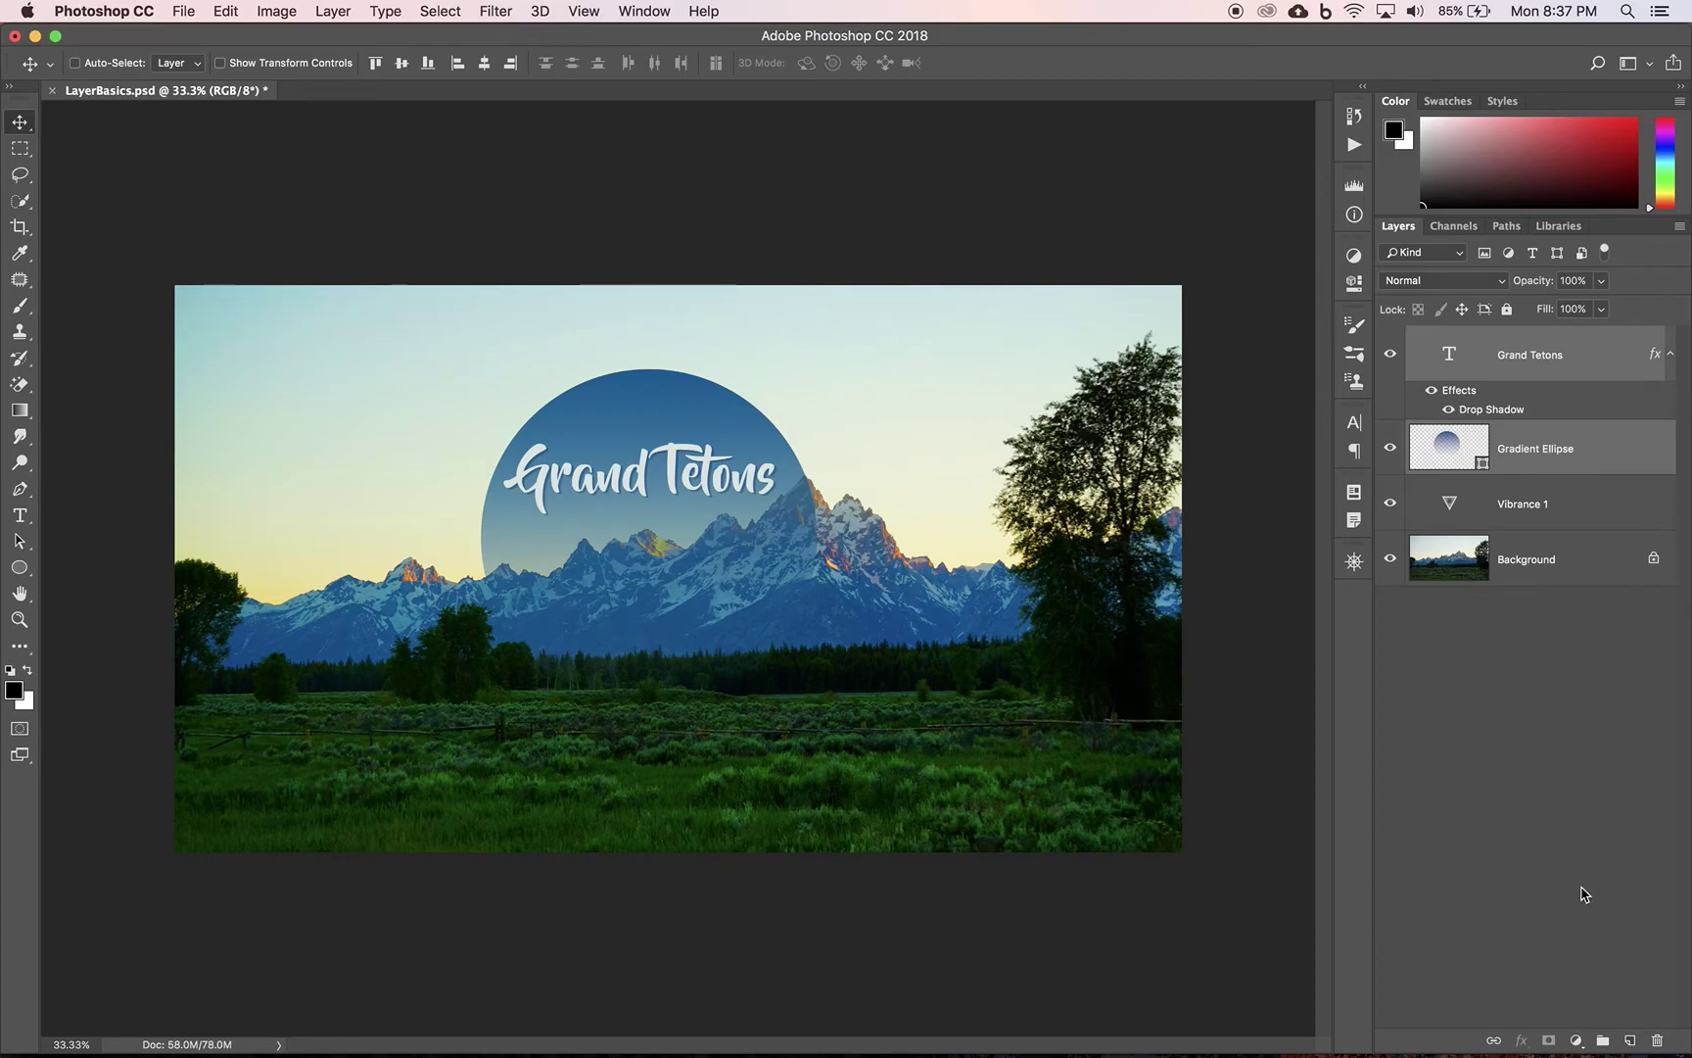
click(1603, 1044)
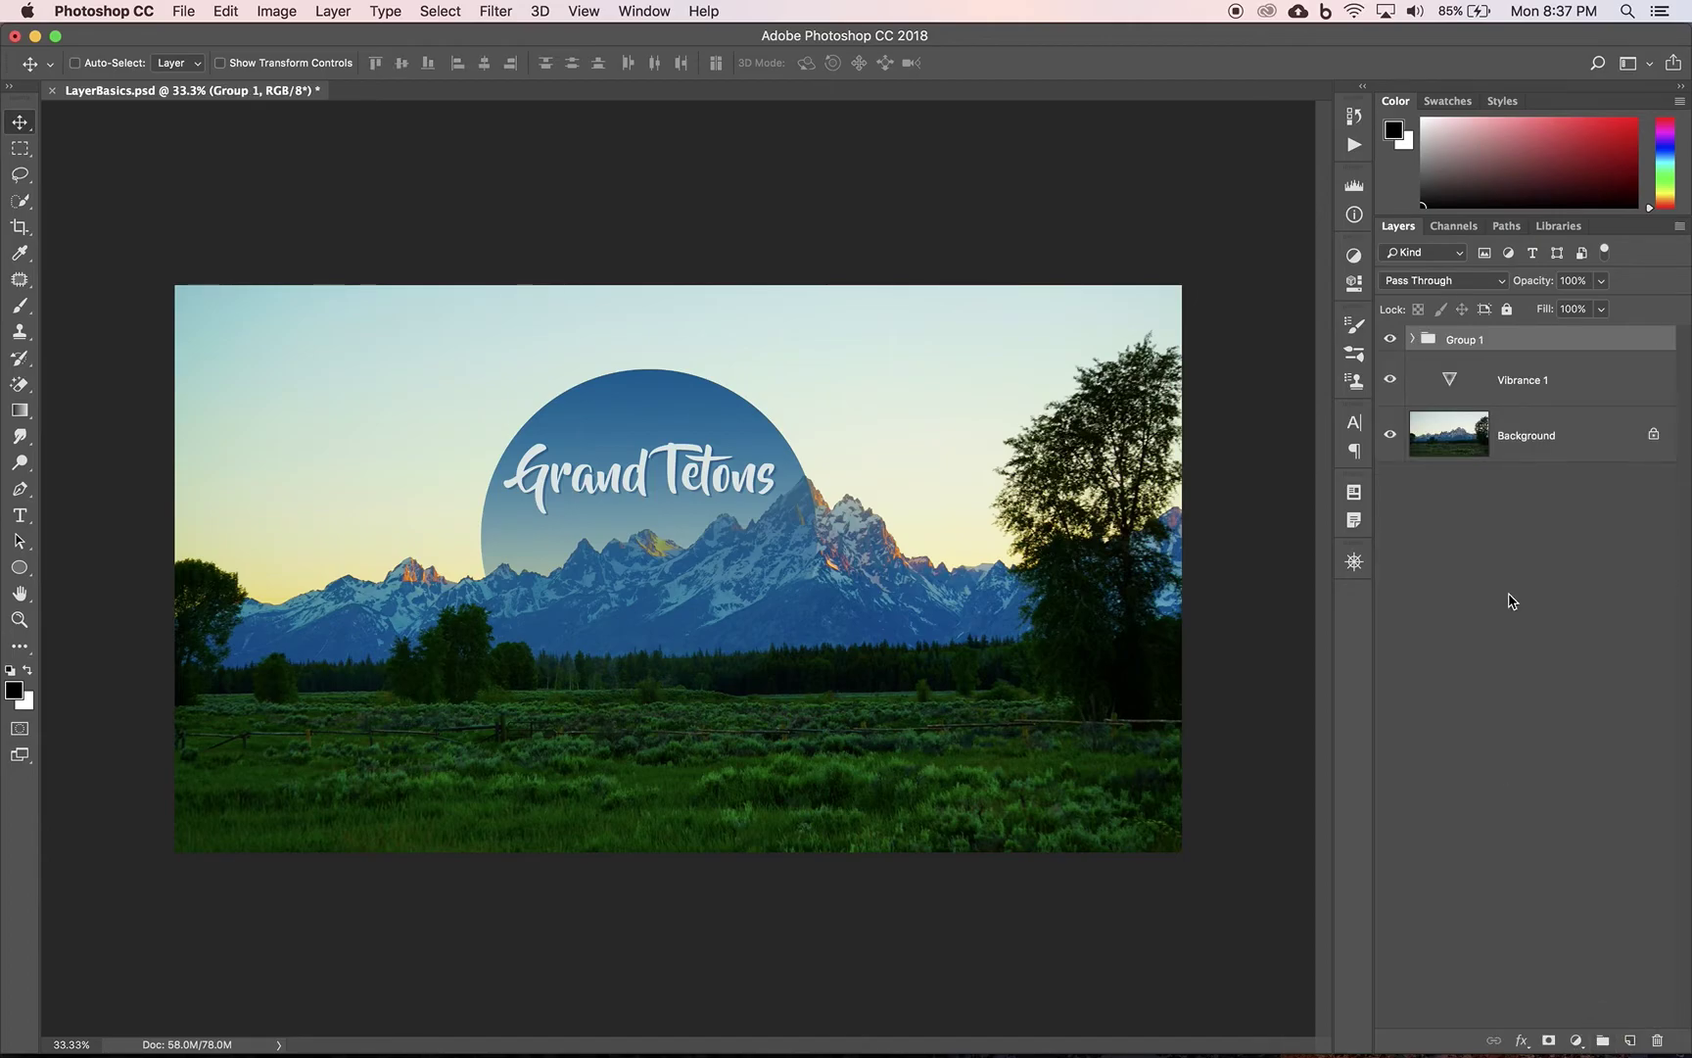
double_click(1460, 341)
text(Logo)
- Expand the Logo group to list its layers, and select the Background layer
click(1413, 339)
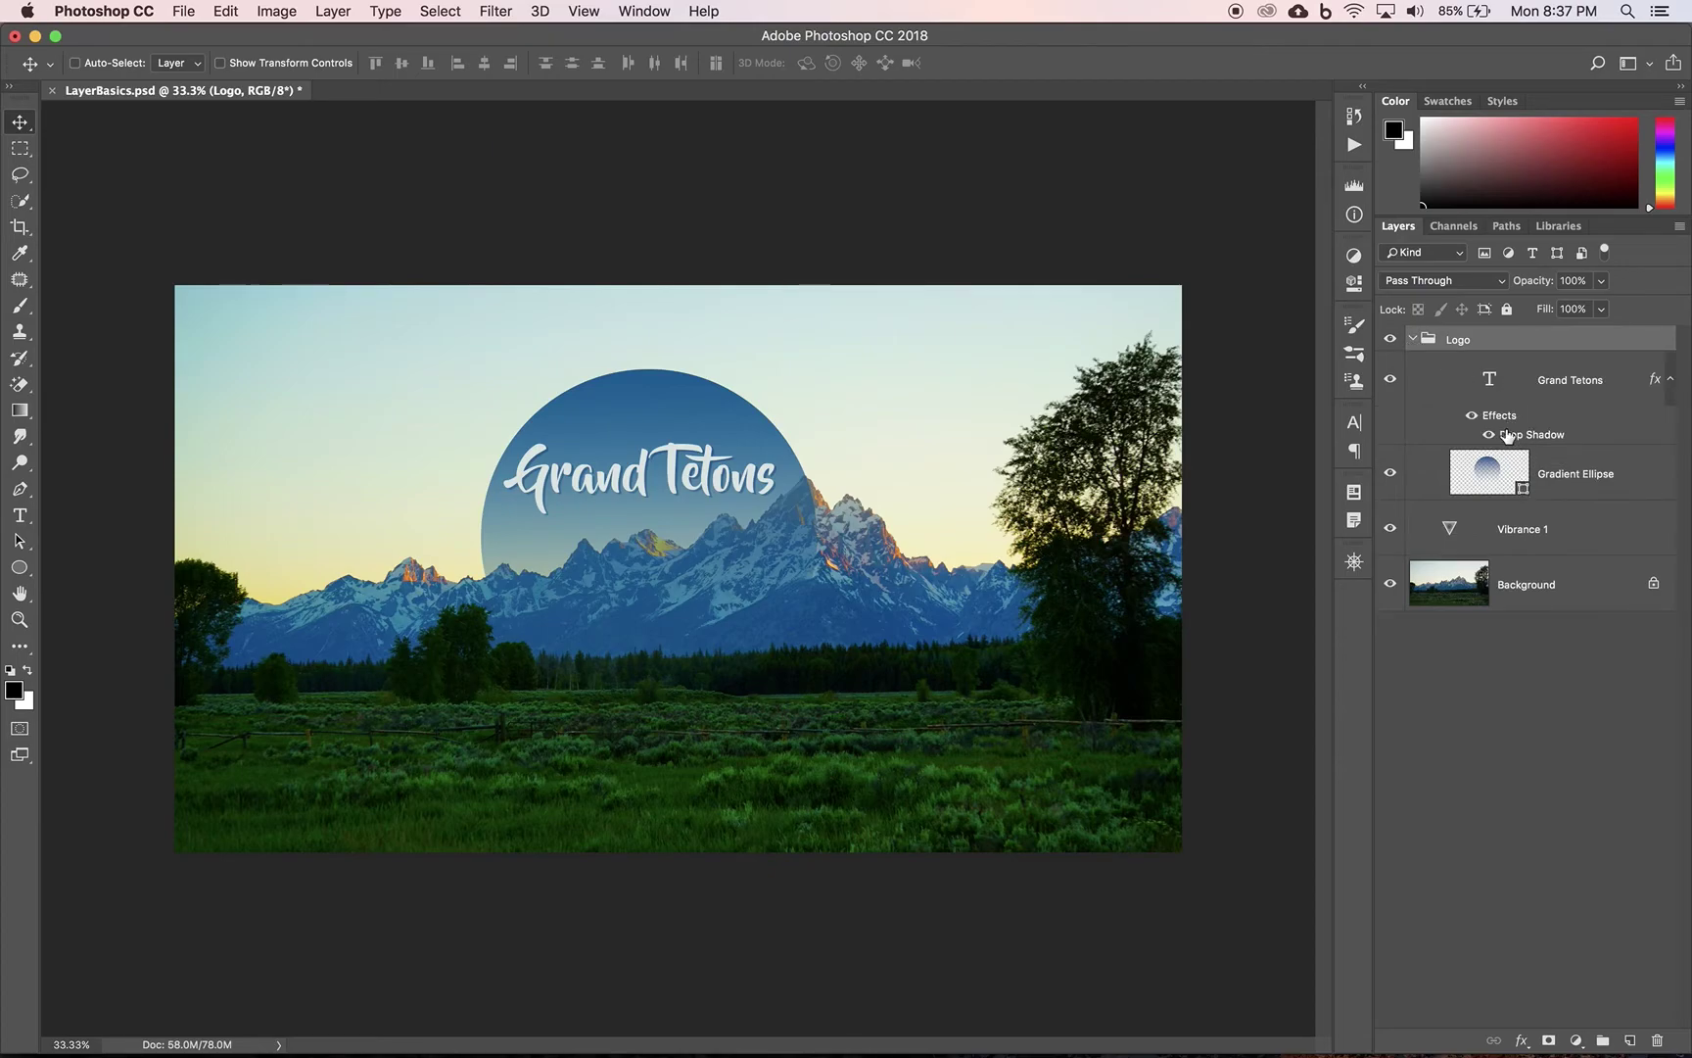
click(1414, 339)
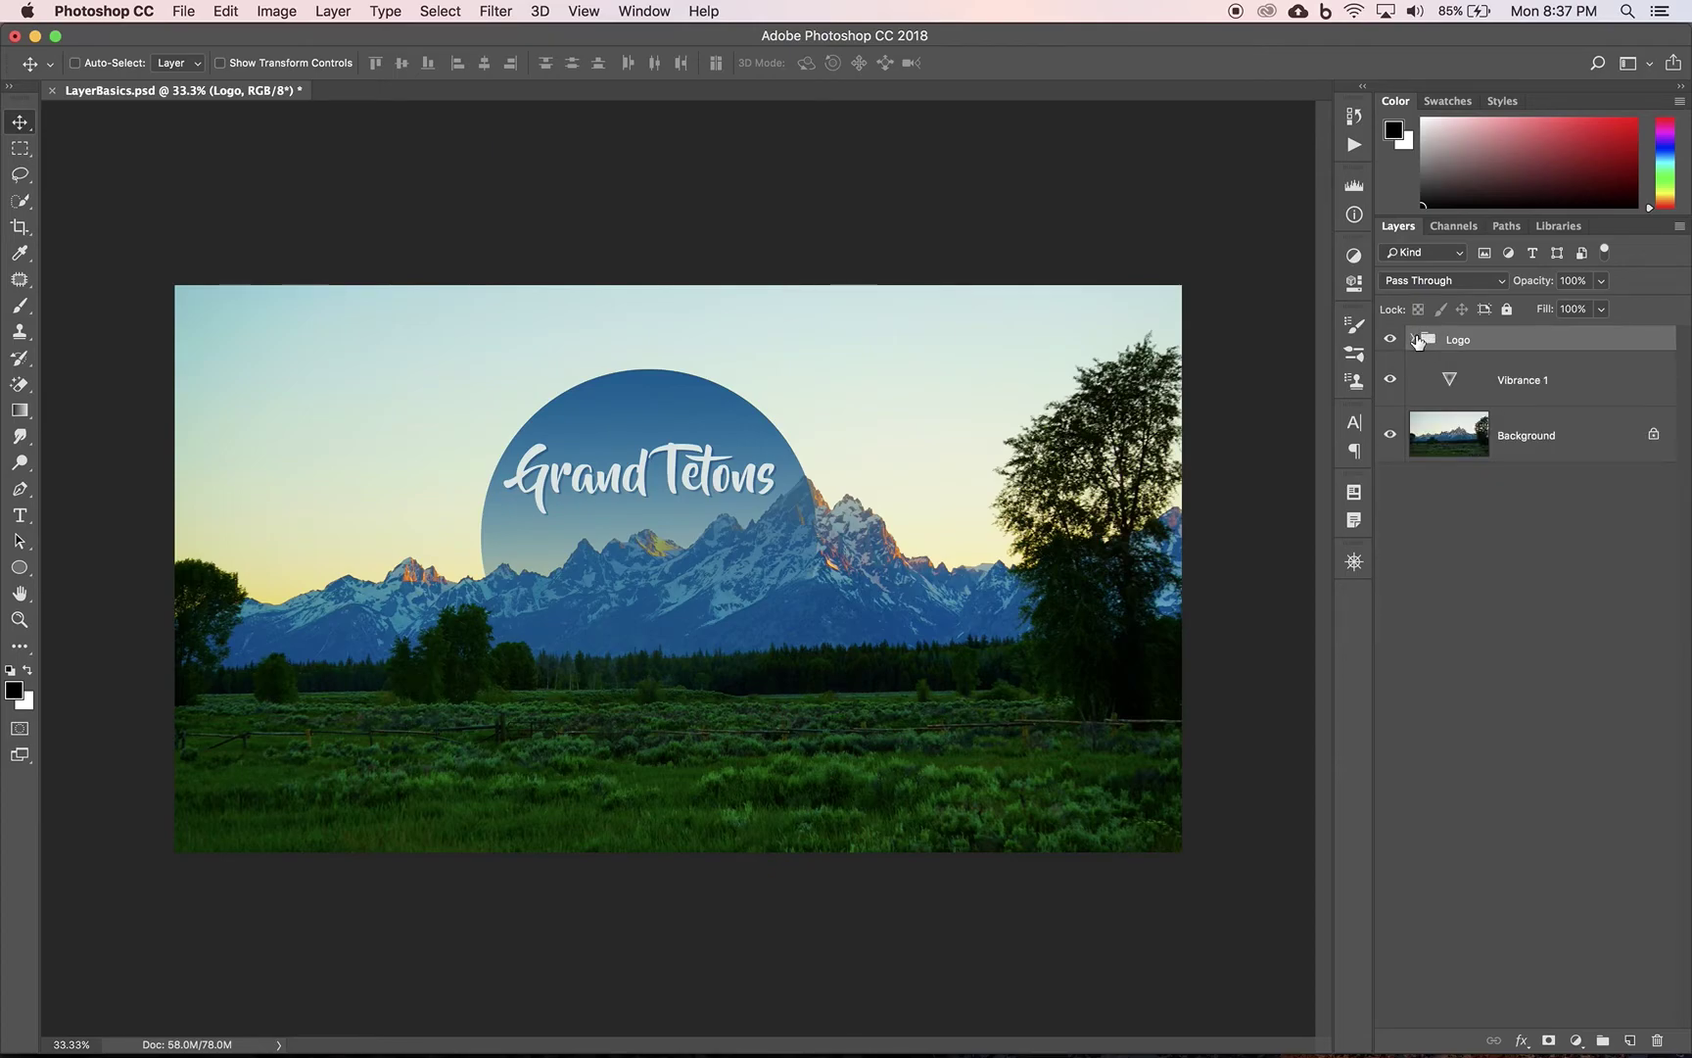
click(1414, 339)
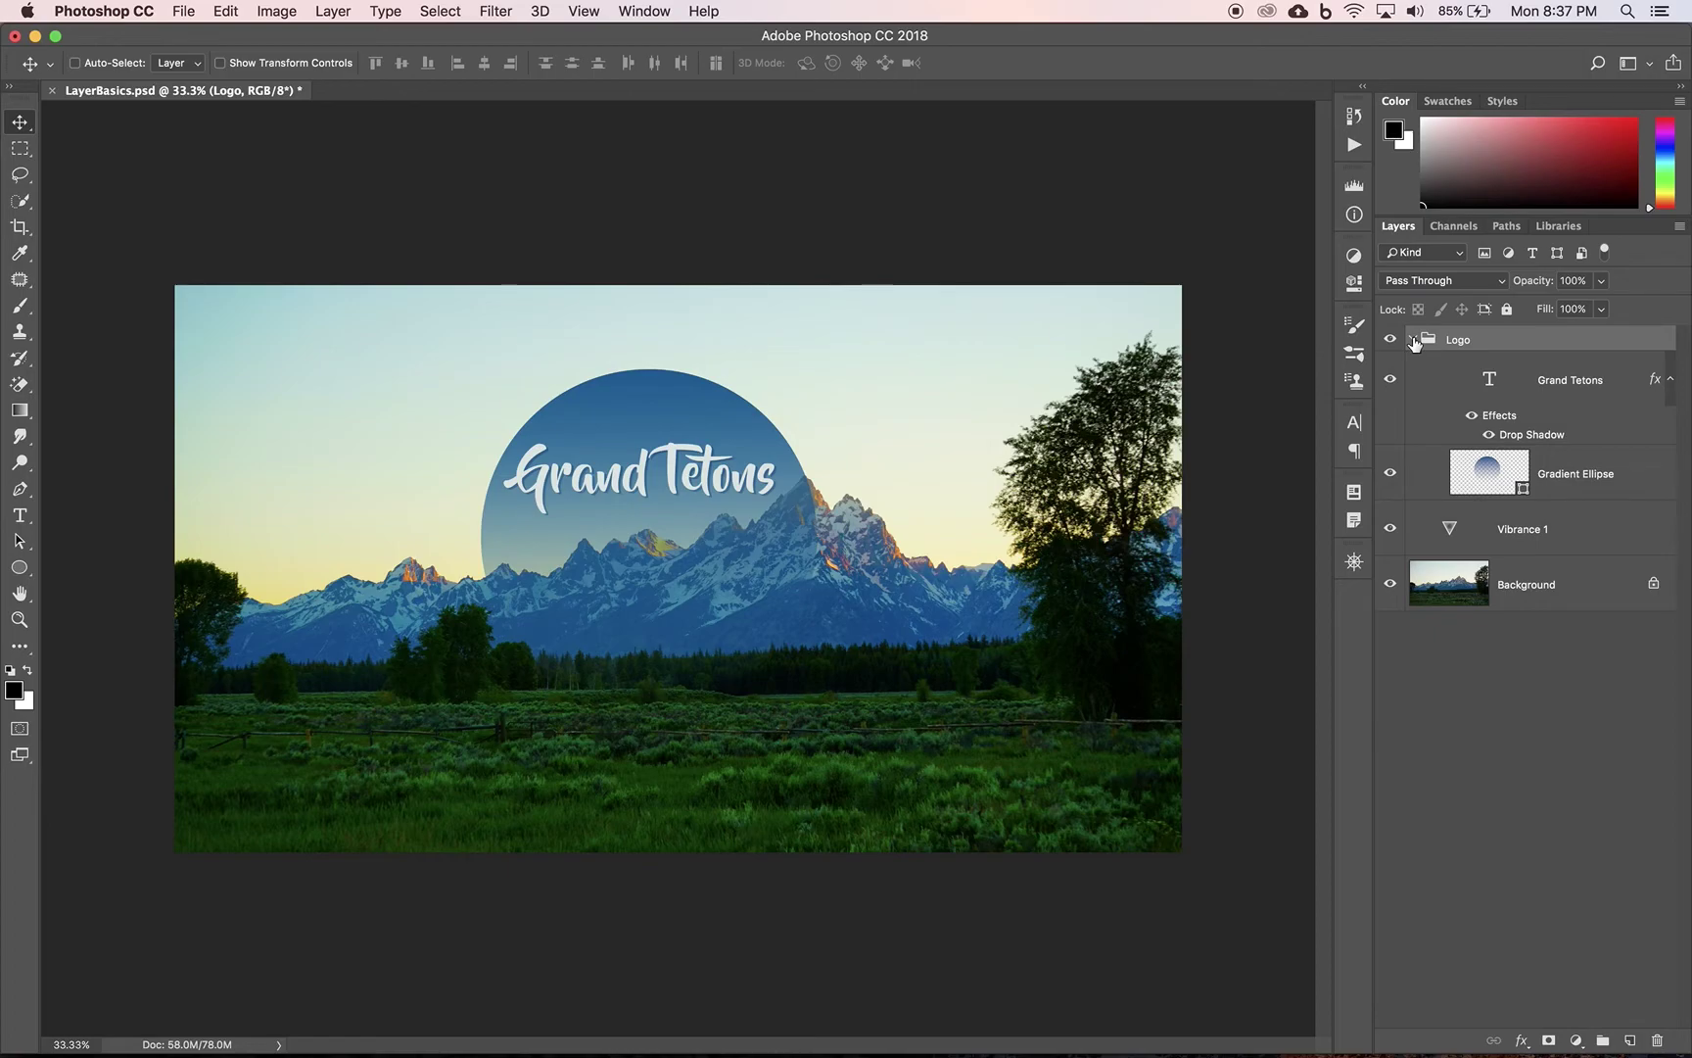
click(1561, 594)
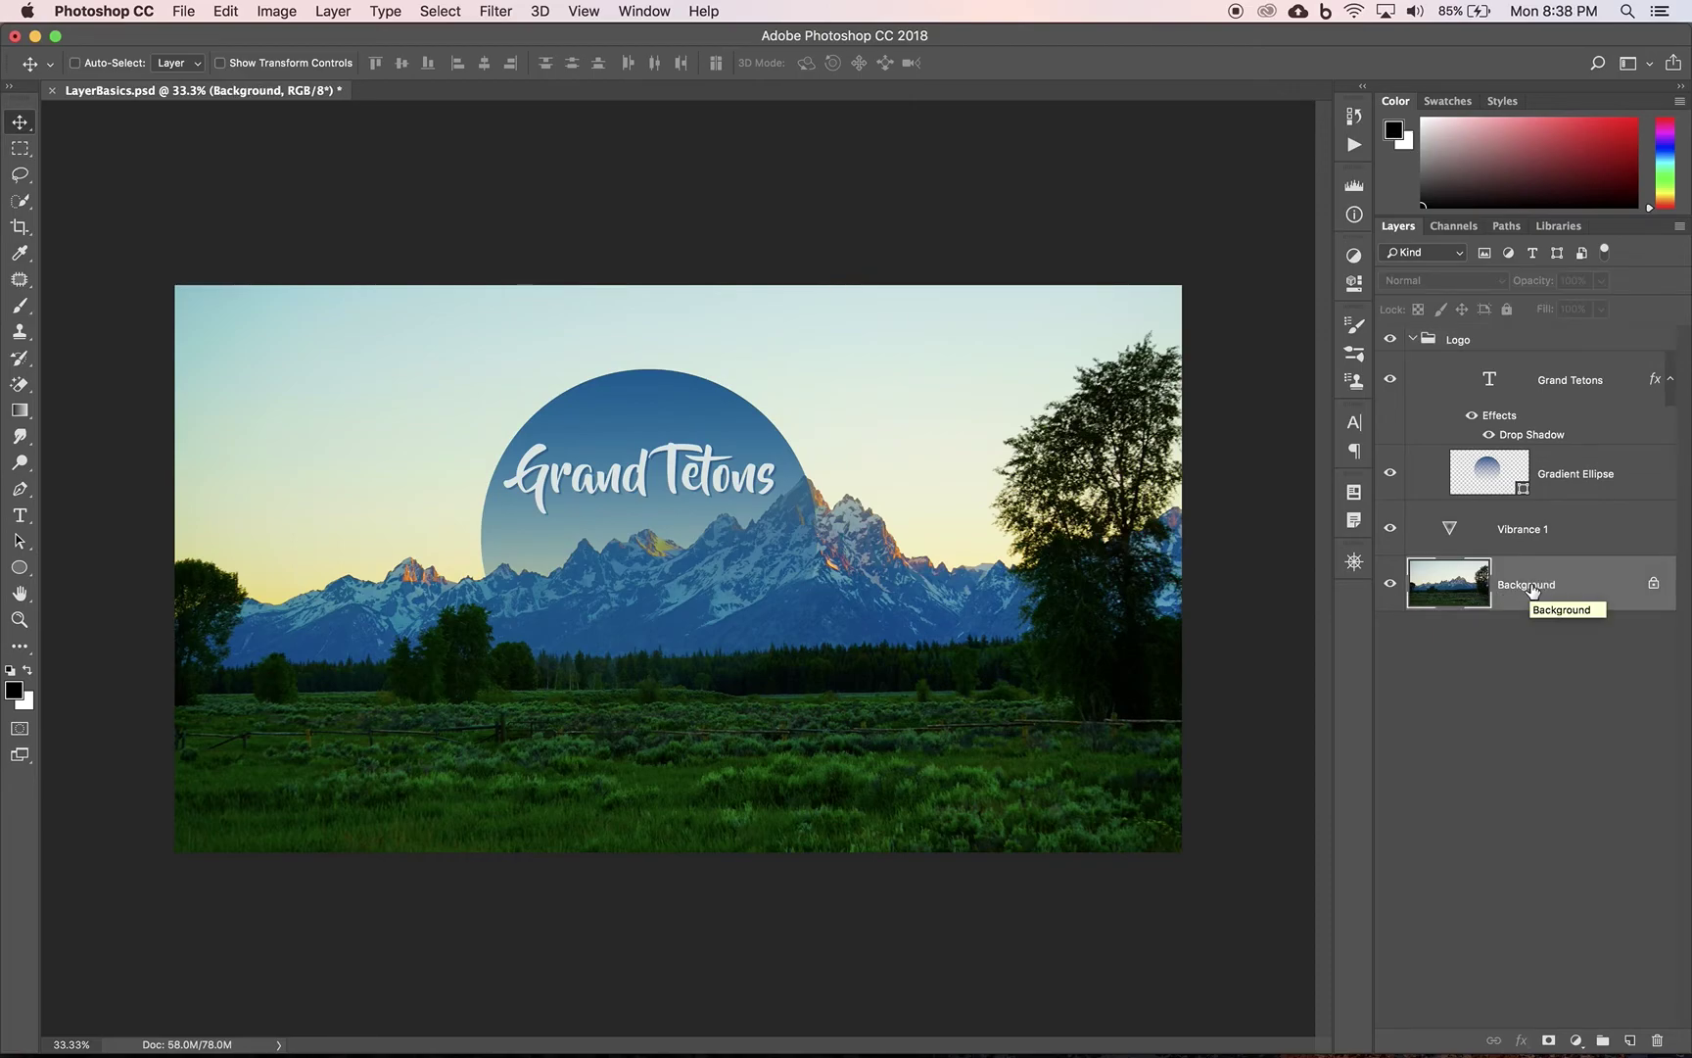
- Duplicate the locked Background layer, and delete the unlocked duplicate
click(1533, 591)
drag(1533, 591, 1631, 1040)
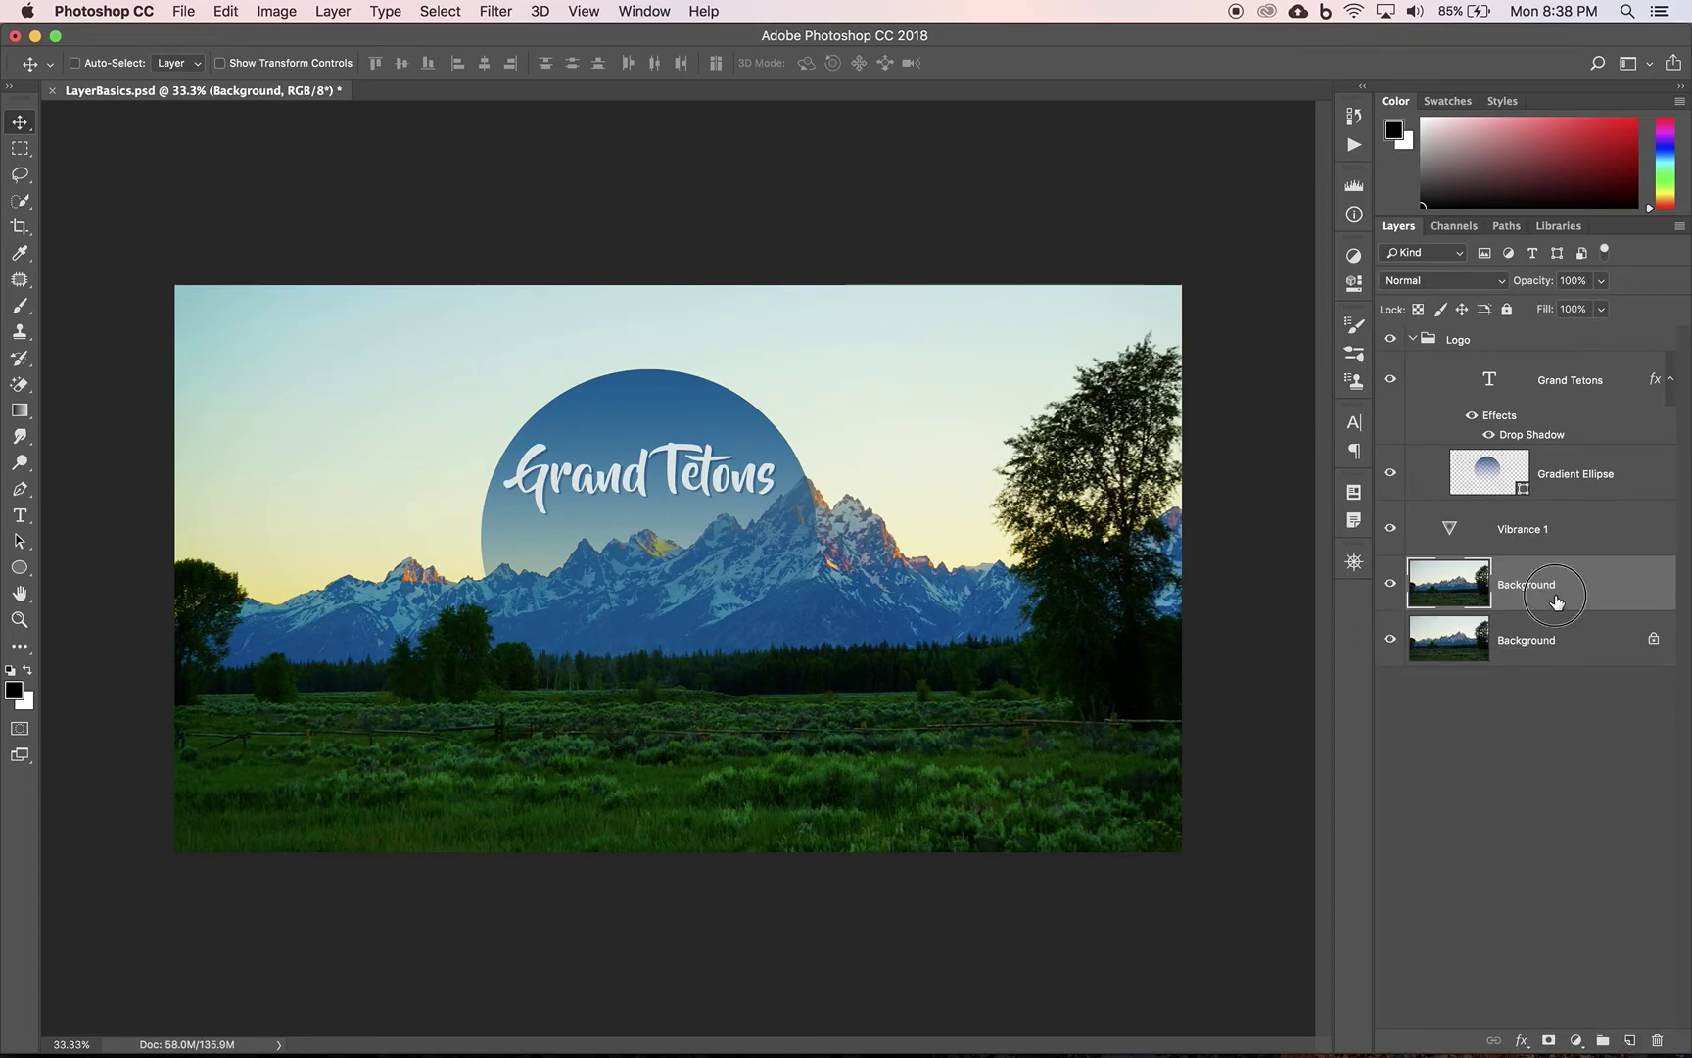
click(1659, 1040)
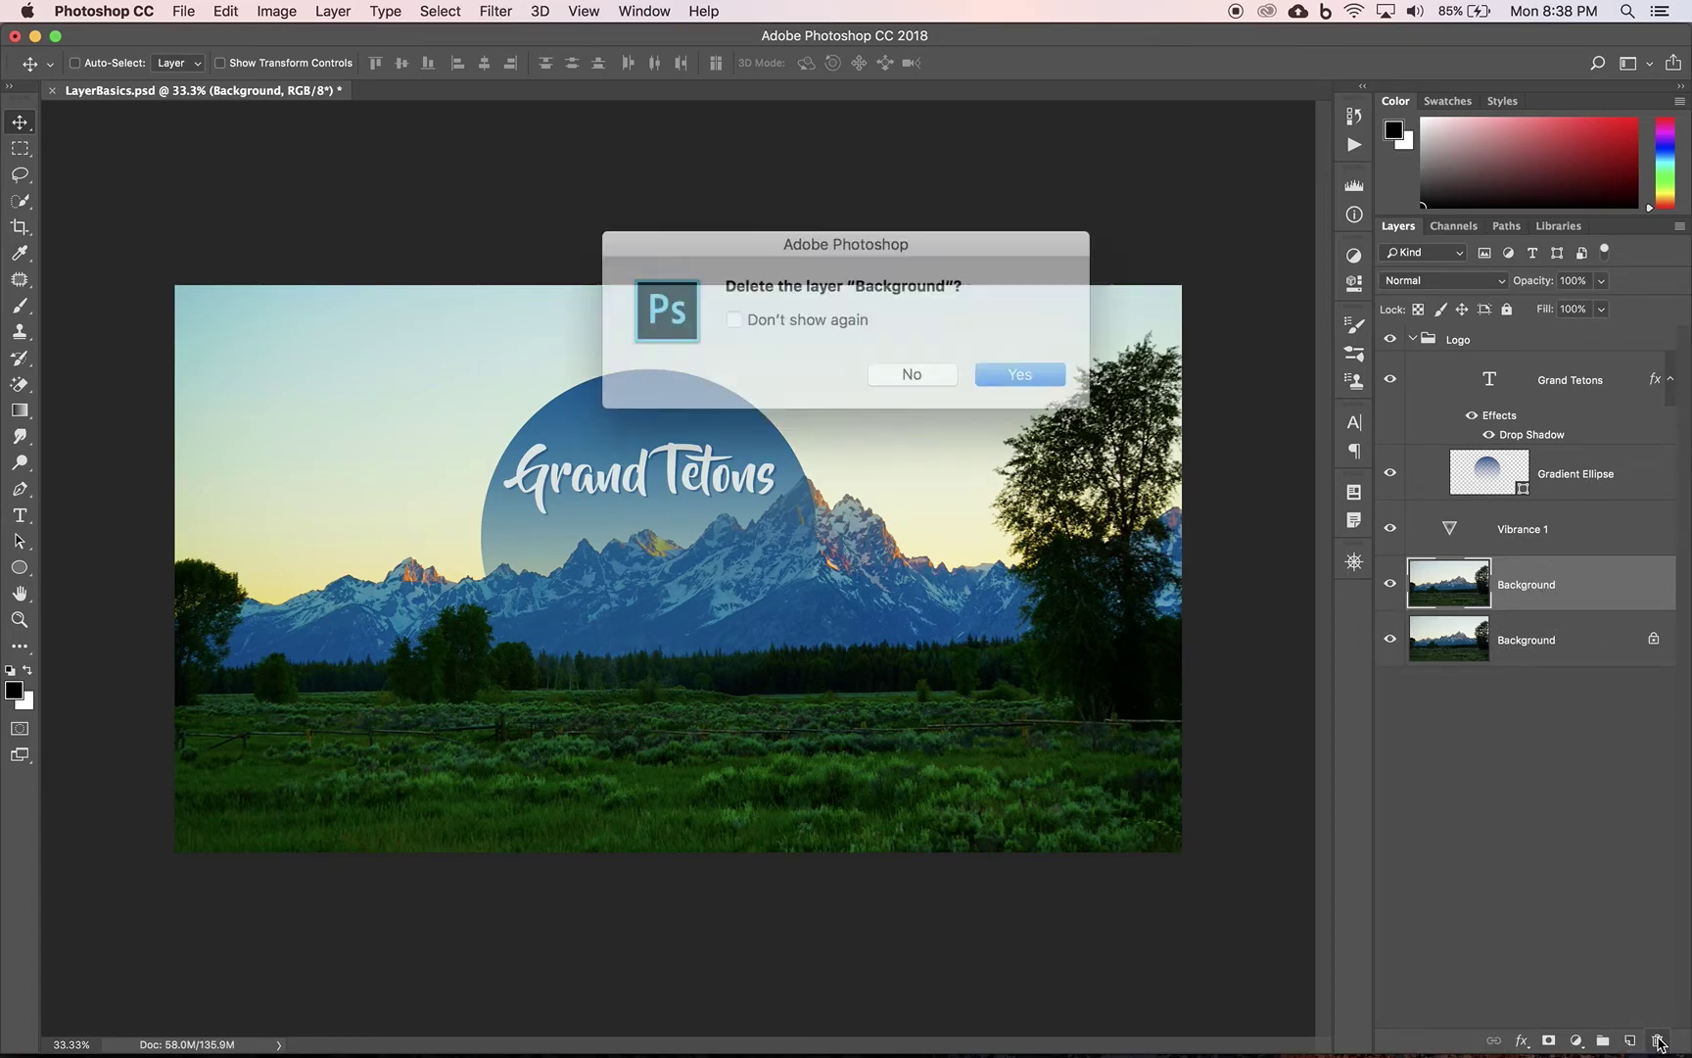
click(1005, 369)
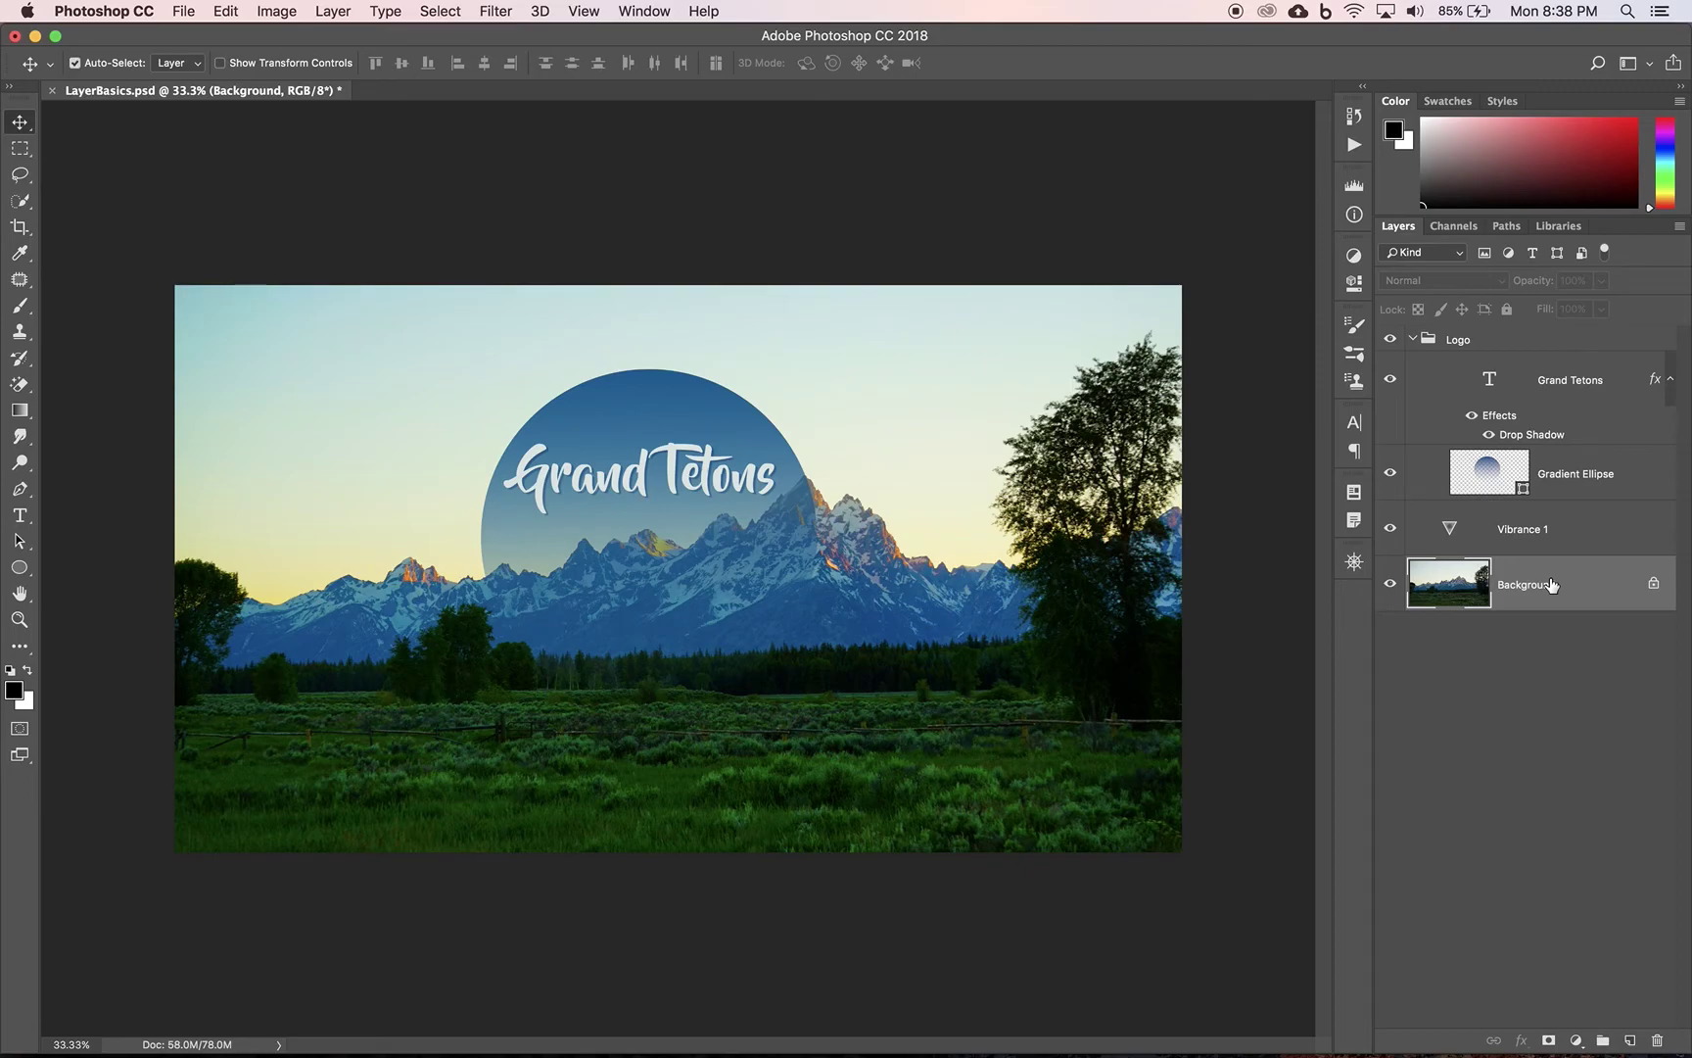
- Make another copy of the Background layer directly above it, and remove that copy
key(super+j)
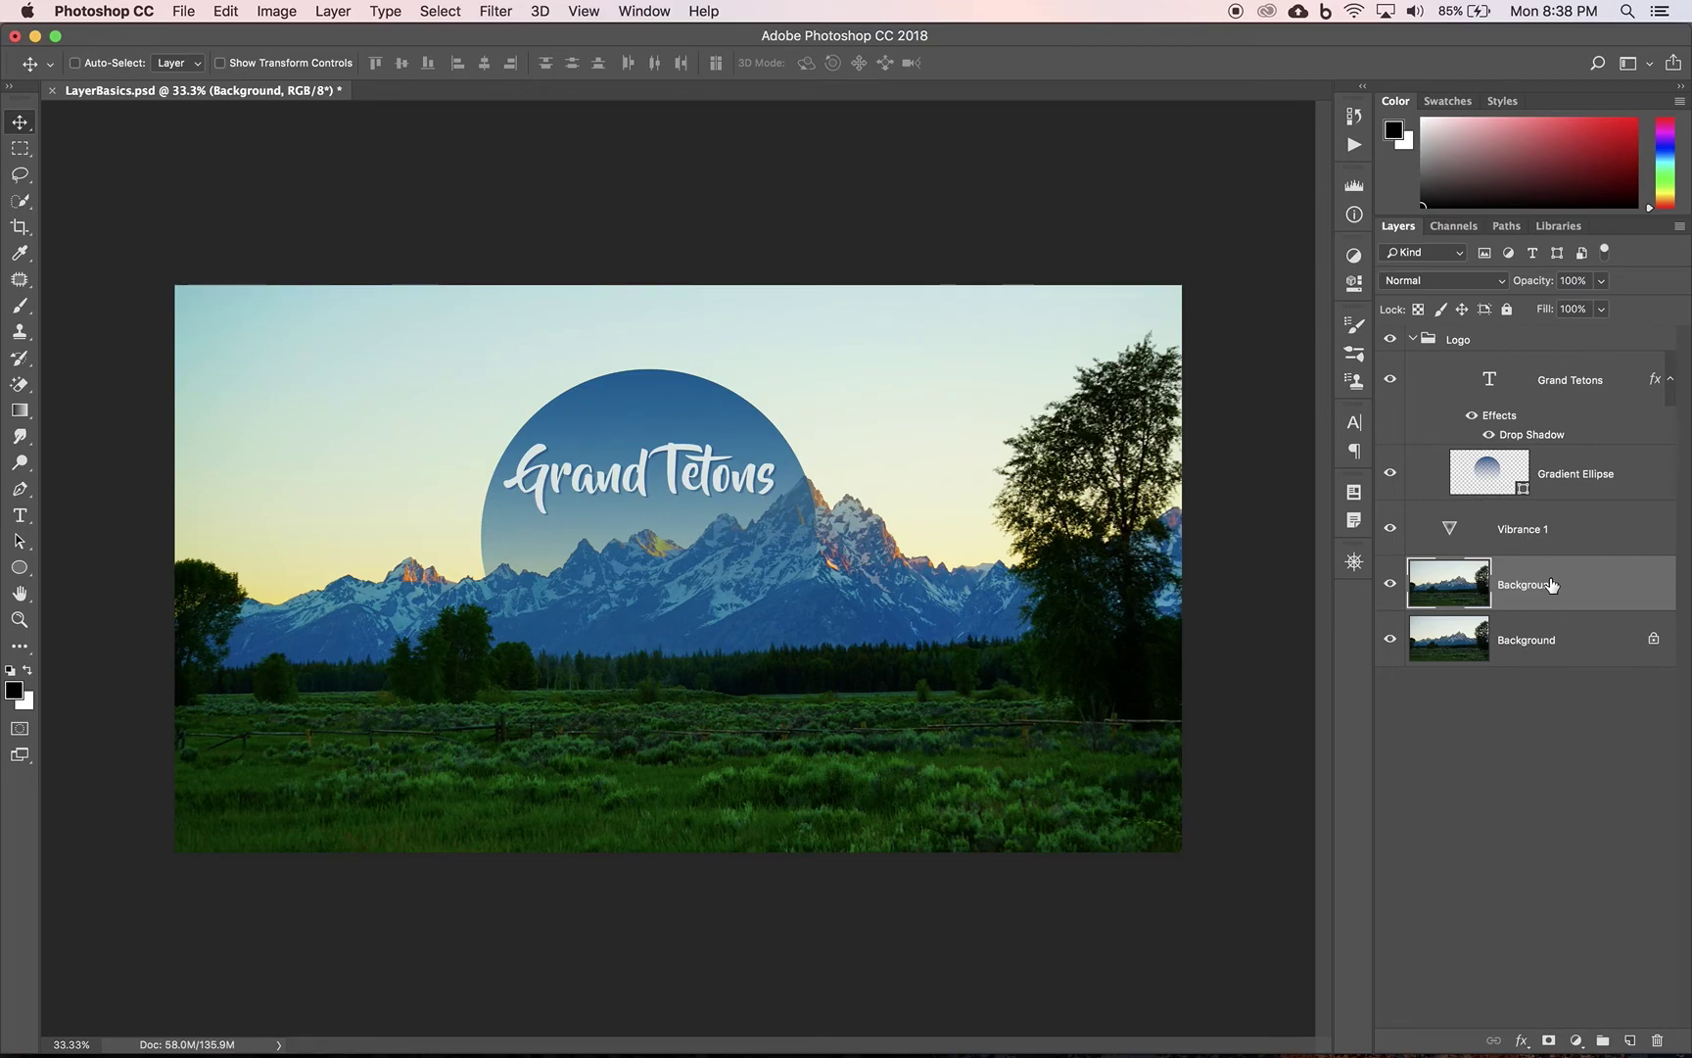
click(1658, 1040)
click(993, 362)
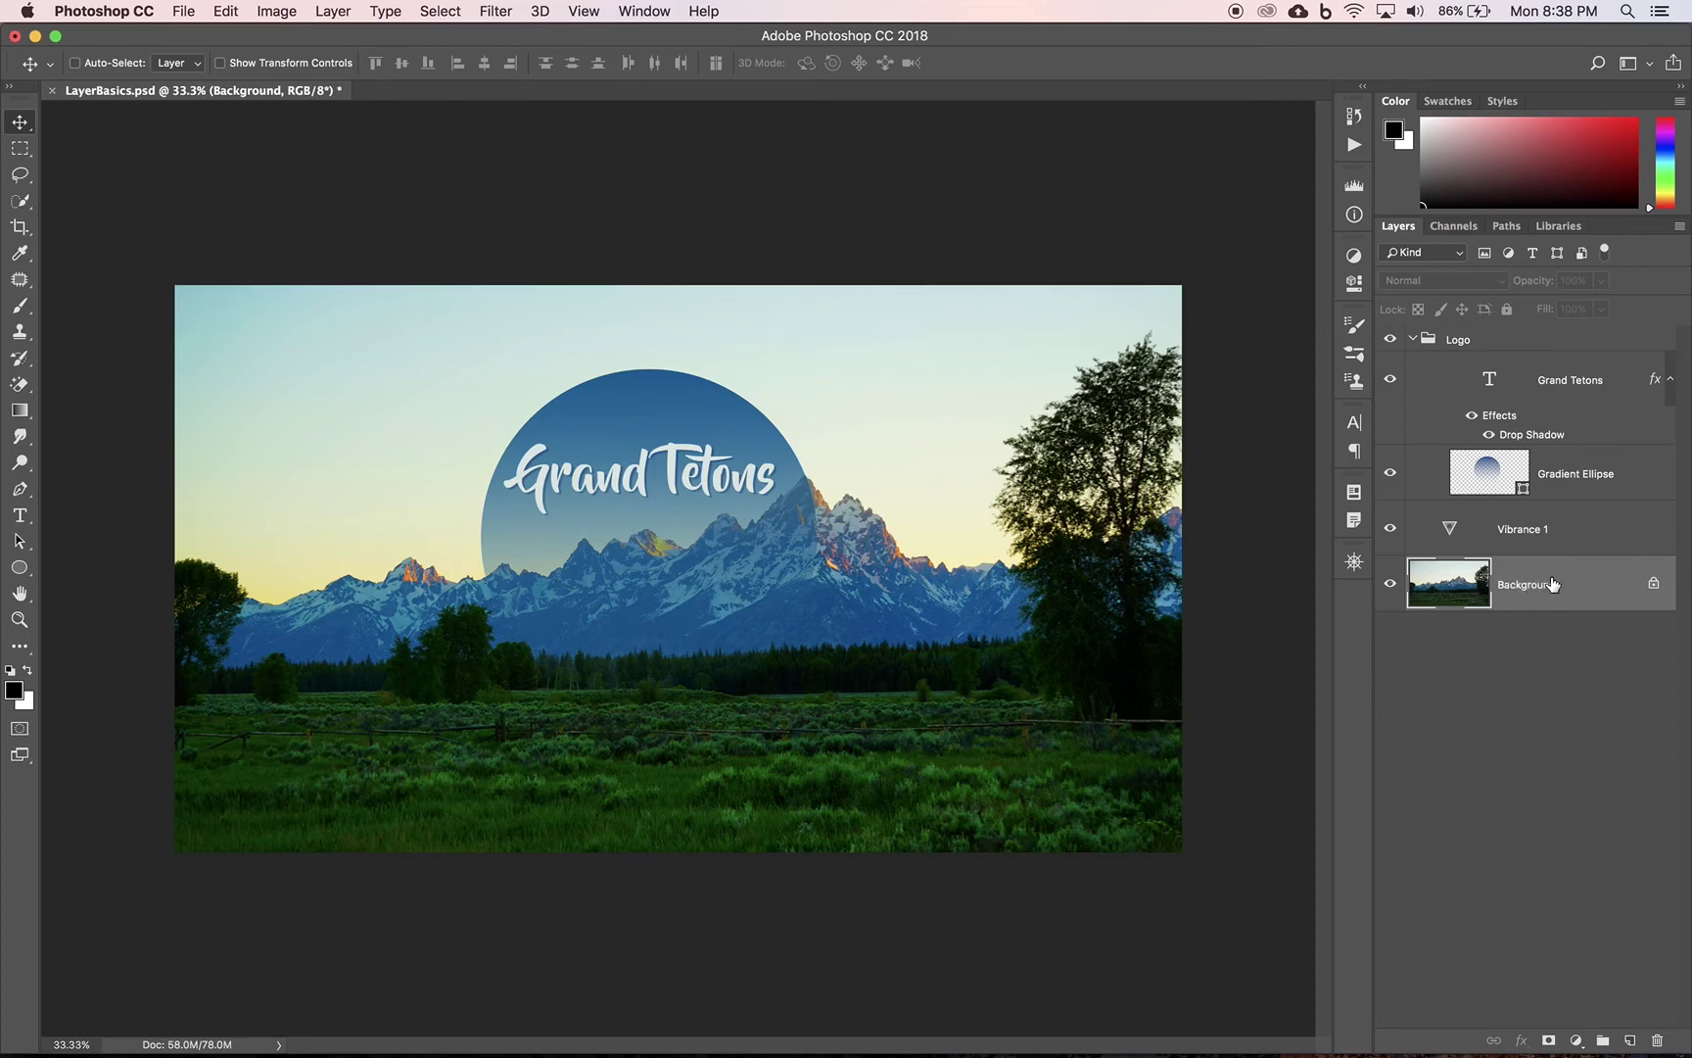
- Select the Vibrance 1, Gradient Ellipse and Grand Tetons layers one after another
click(1544, 529)
click(1553, 487)
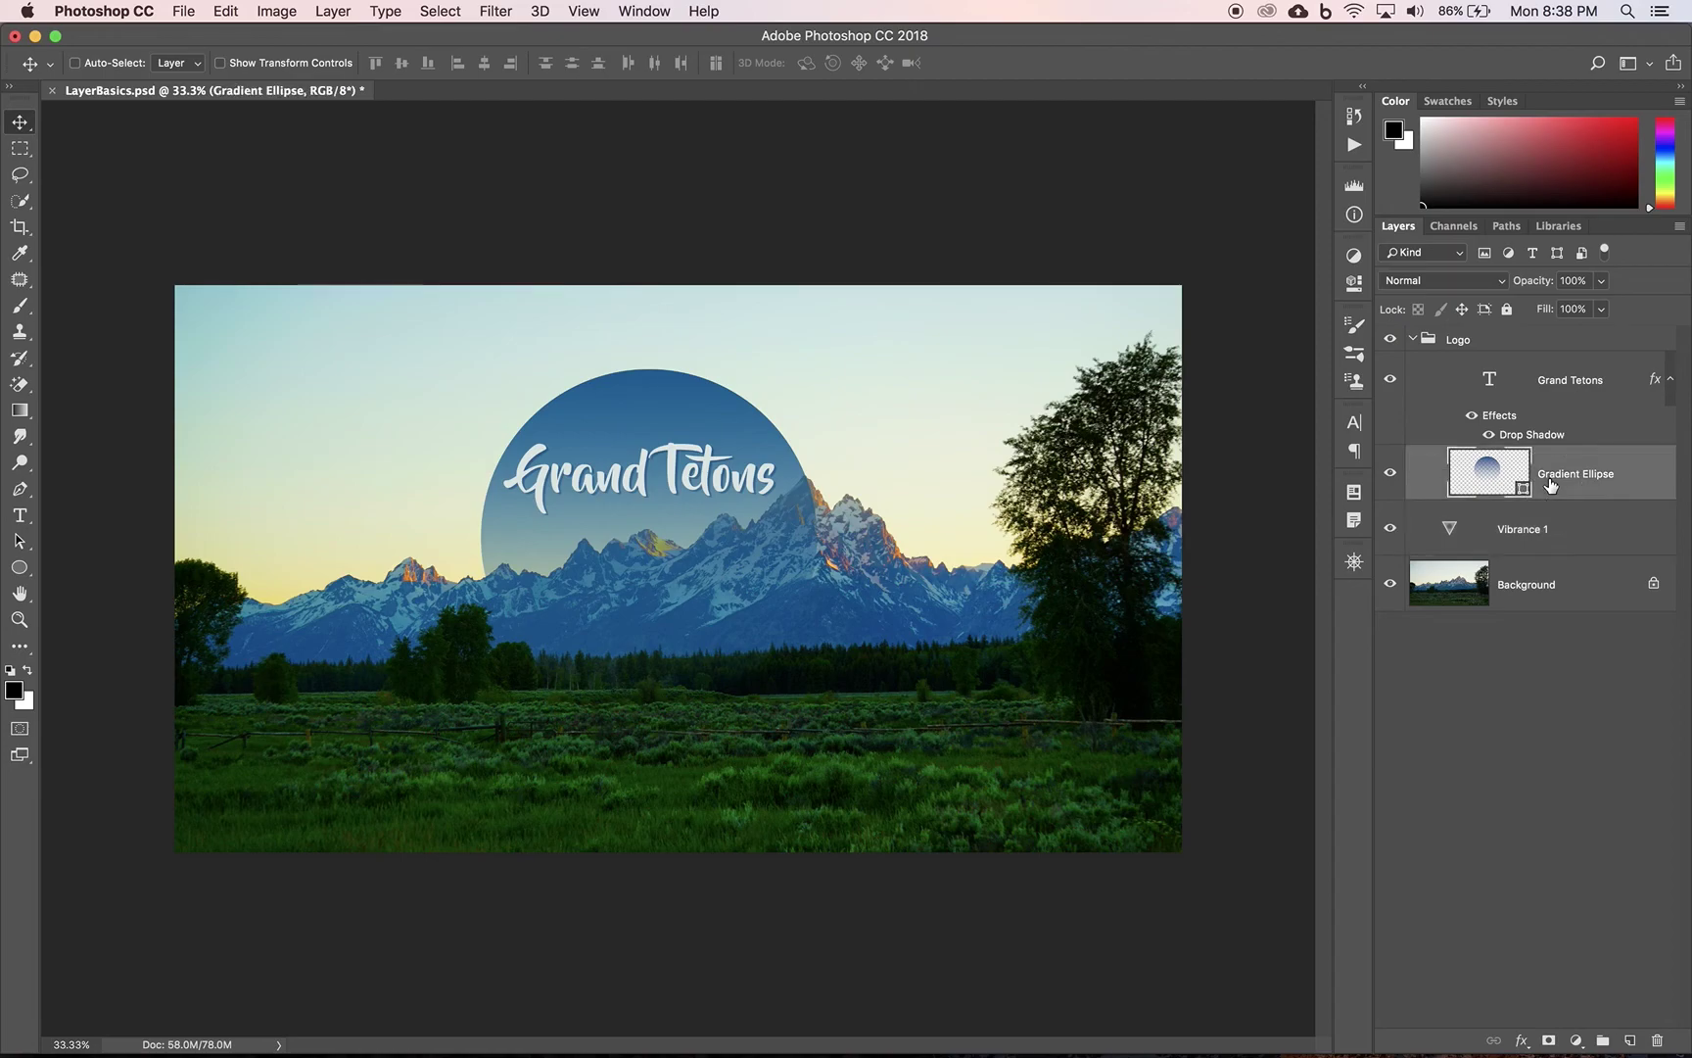
click(1553, 410)
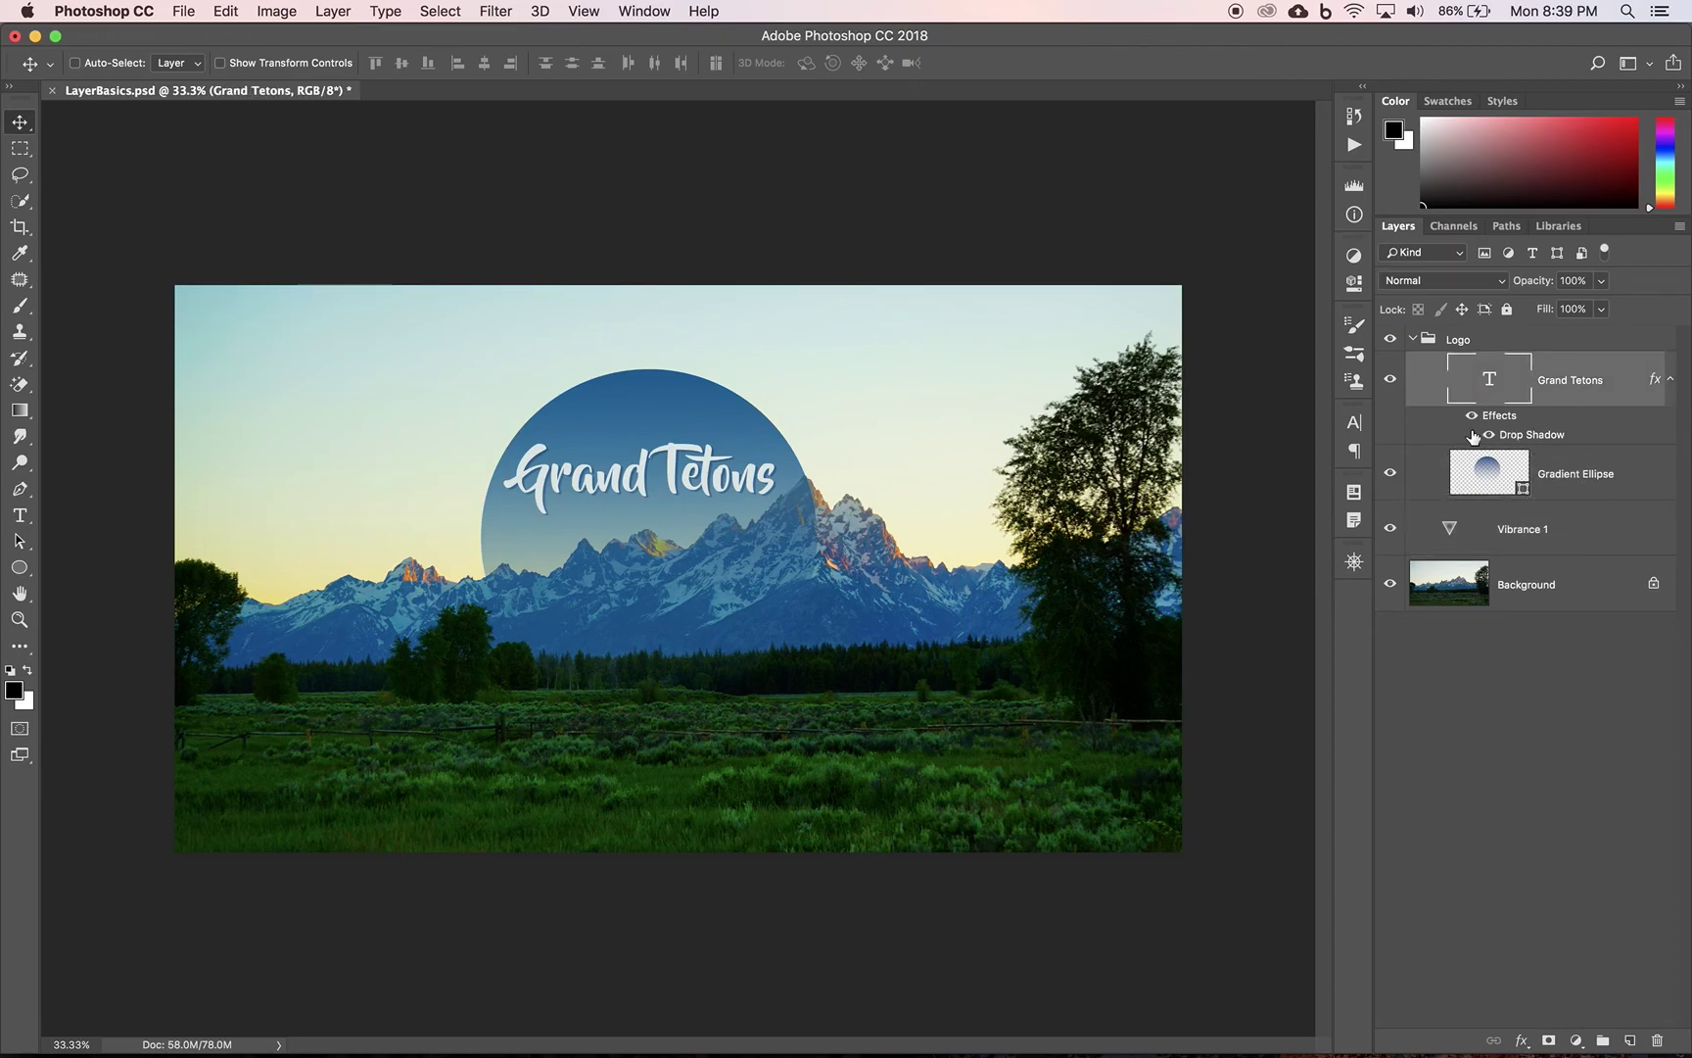
- Hide the whole Logo group and show it again, and do the same for the Gradient Ellipse layer alone
click(1390, 340)
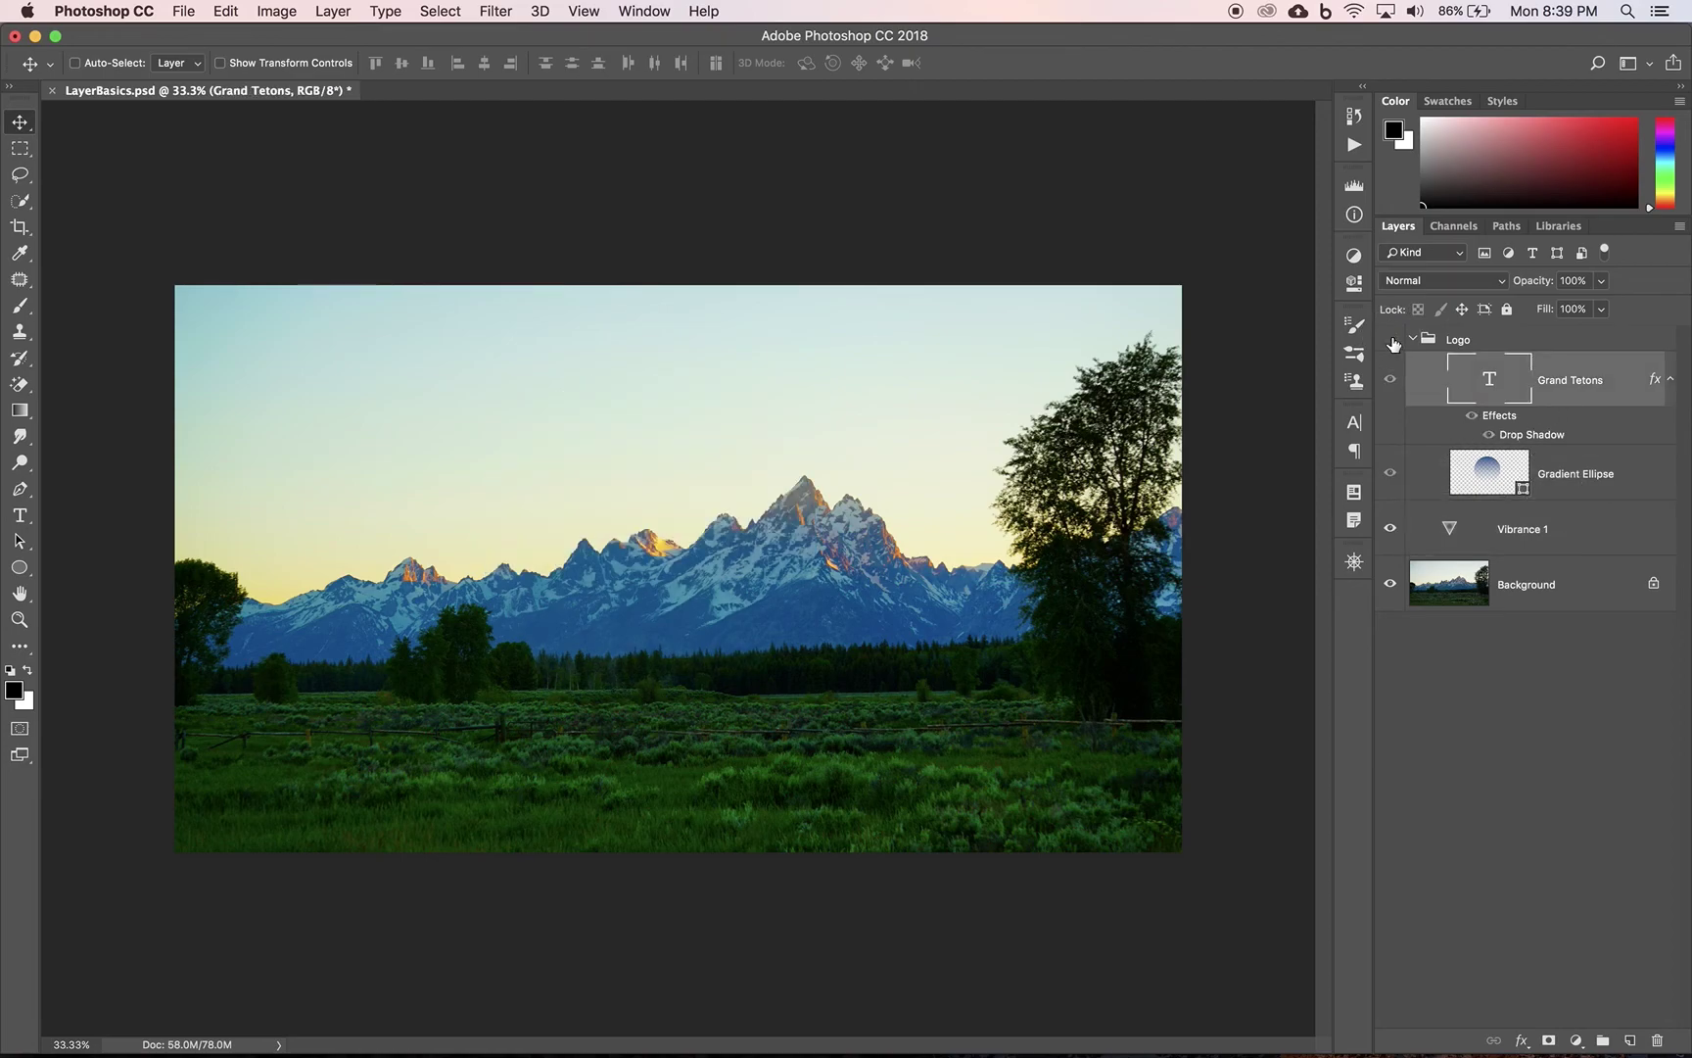
click(1391, 340)
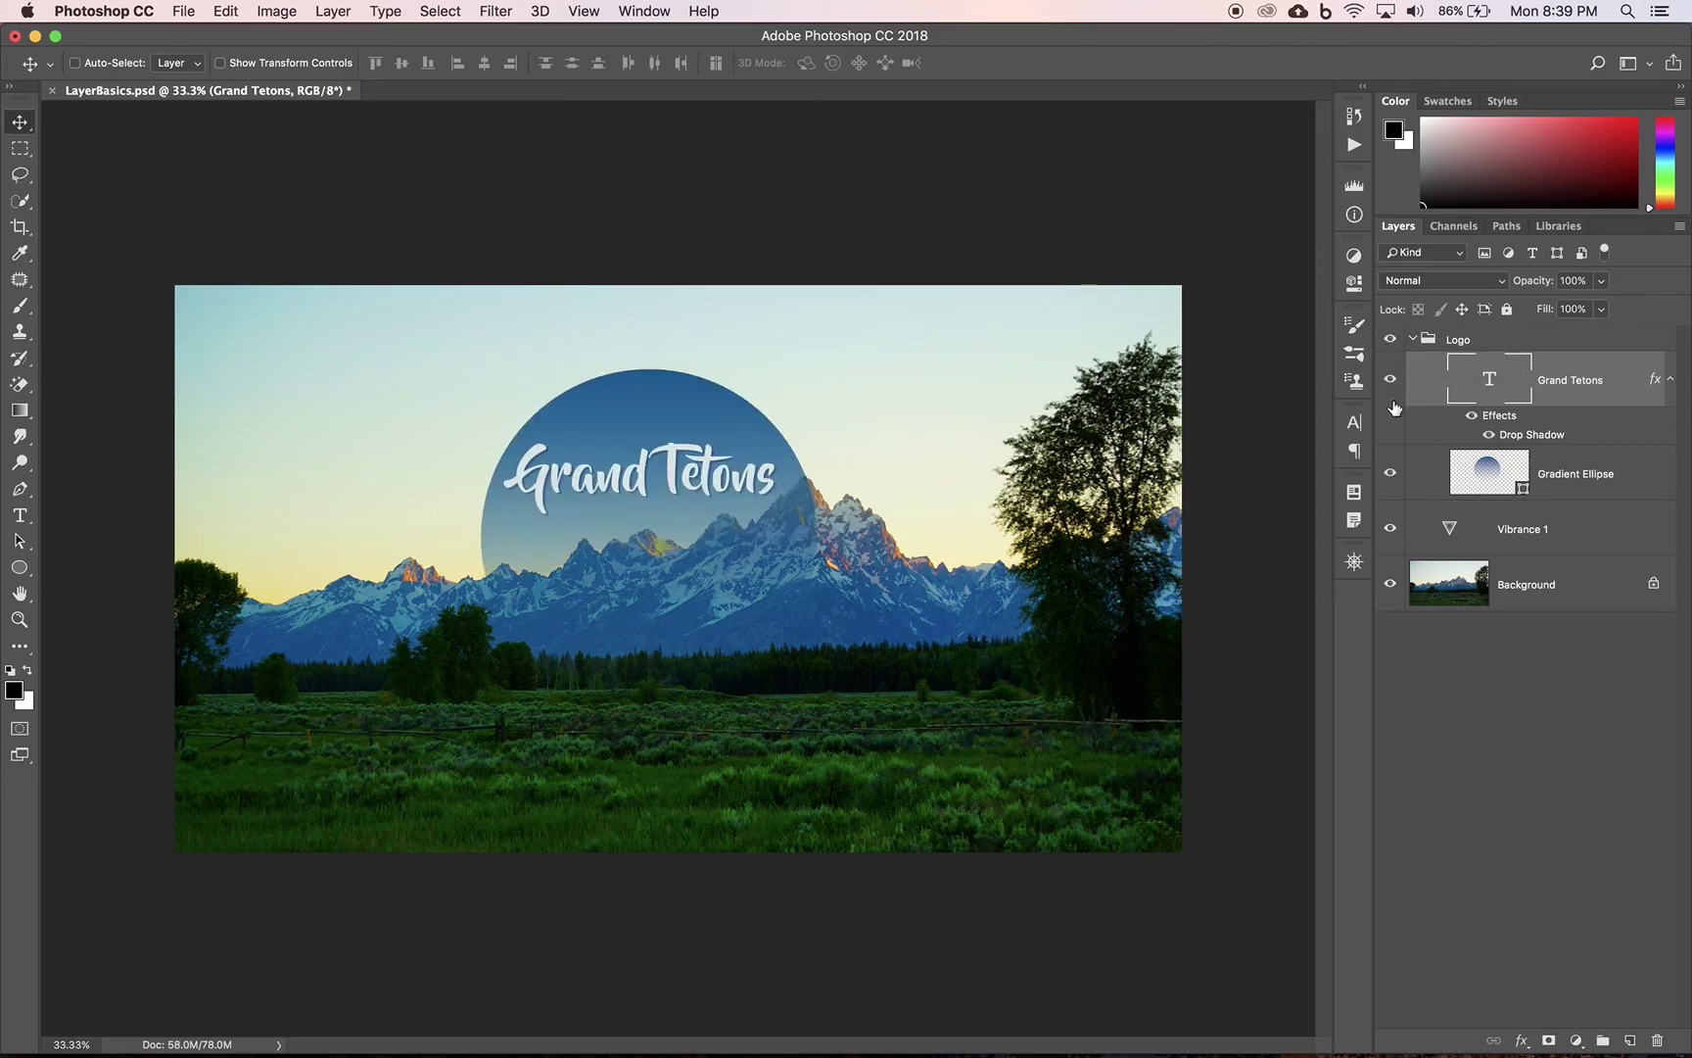
click(1392, 471)
click(1391, 472)
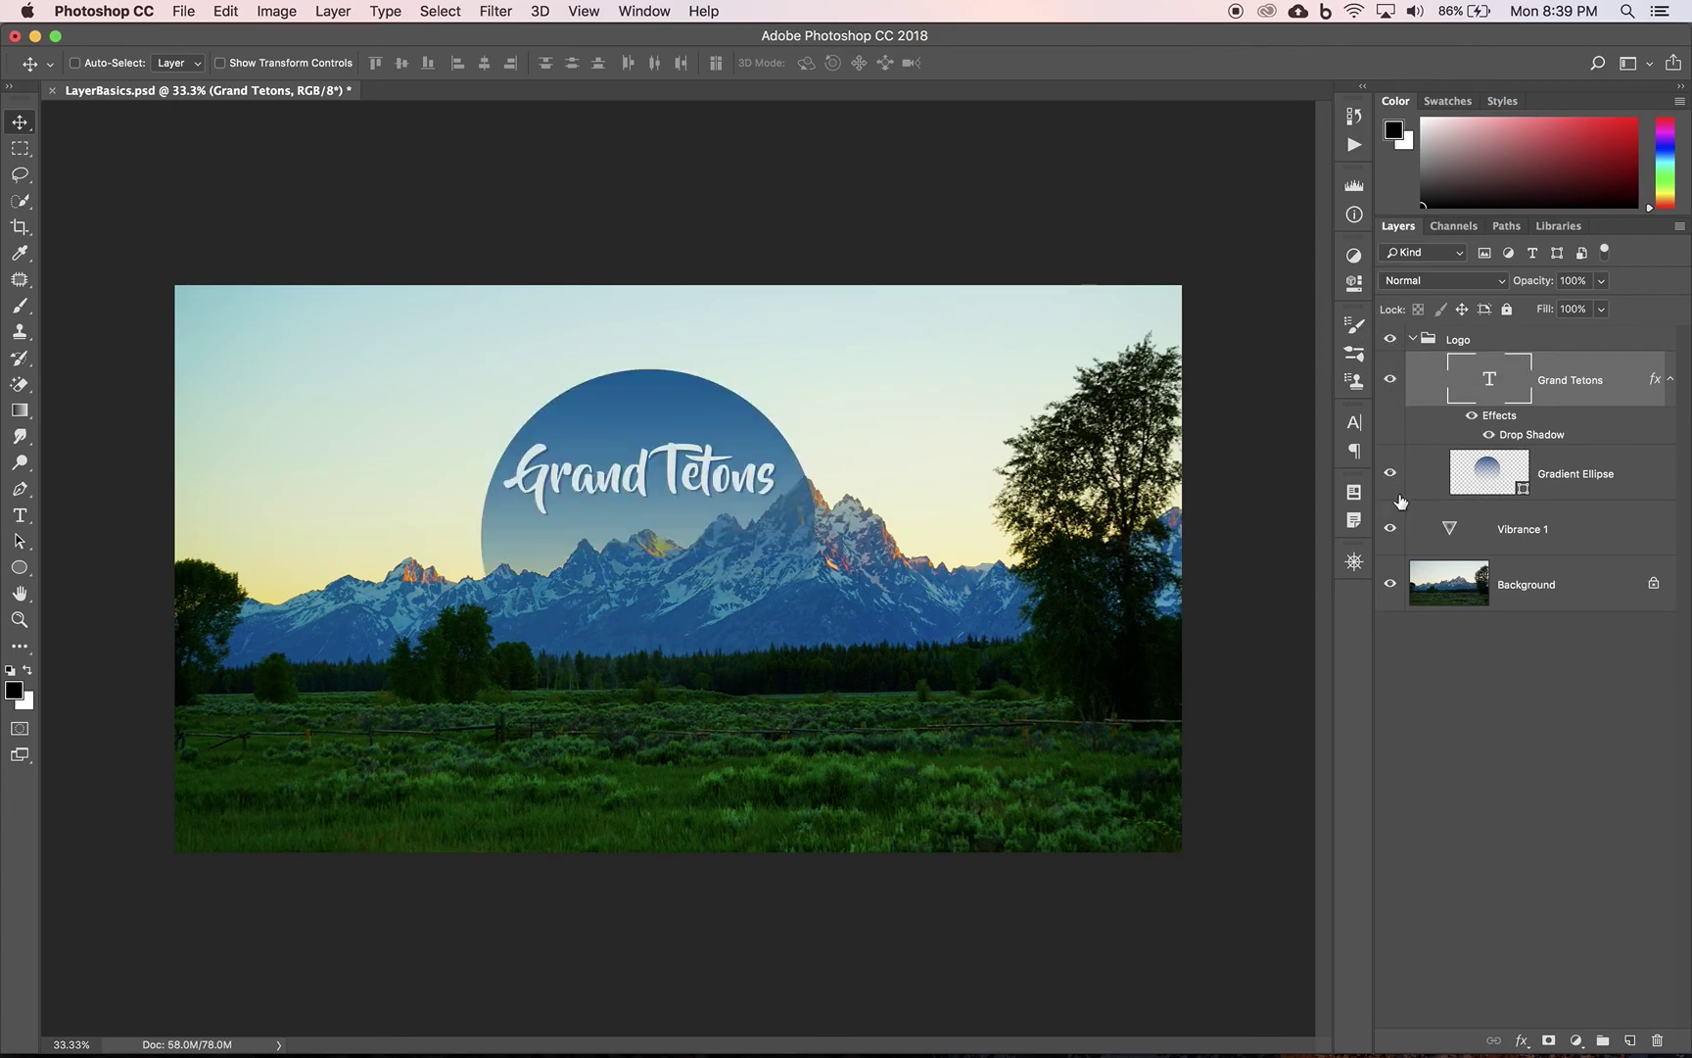